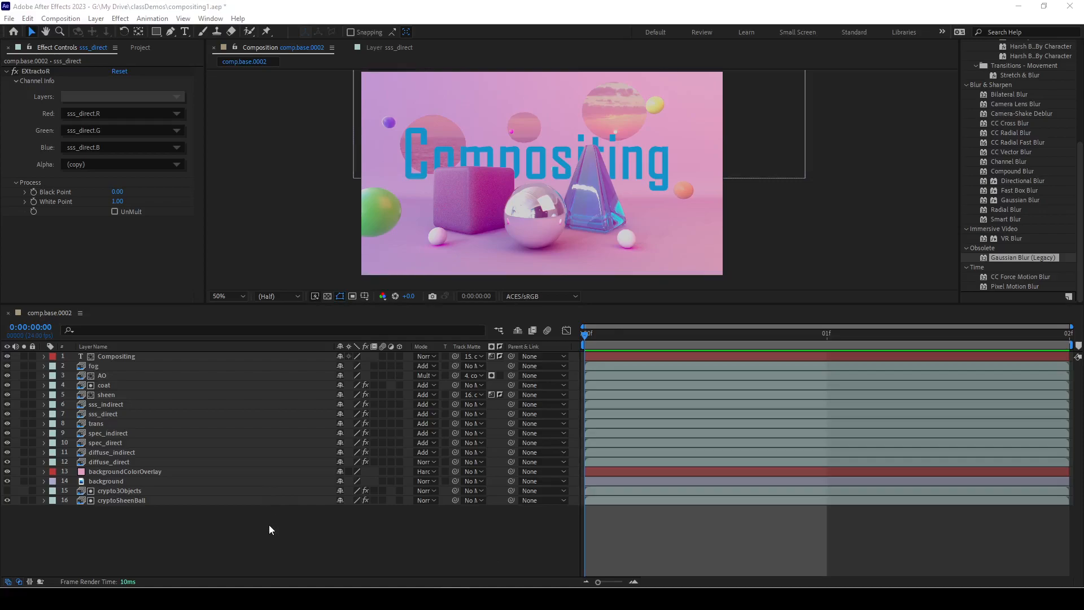
Step: Duplicate the spec_indirect layer and set the copy's EXtractoR source layer to Z
click(128, 435)
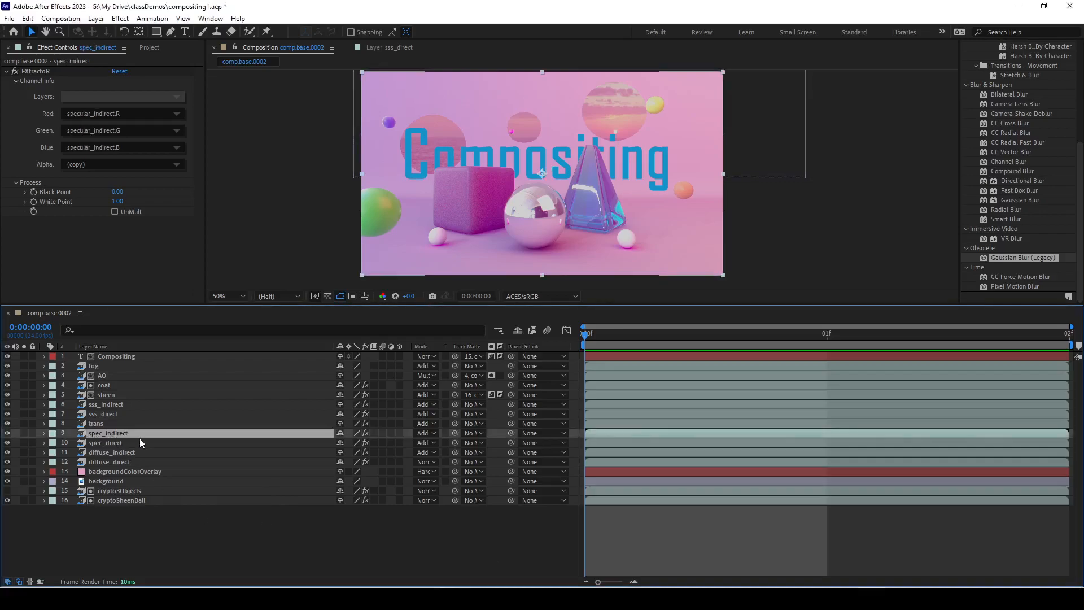
key(ctrl+d)
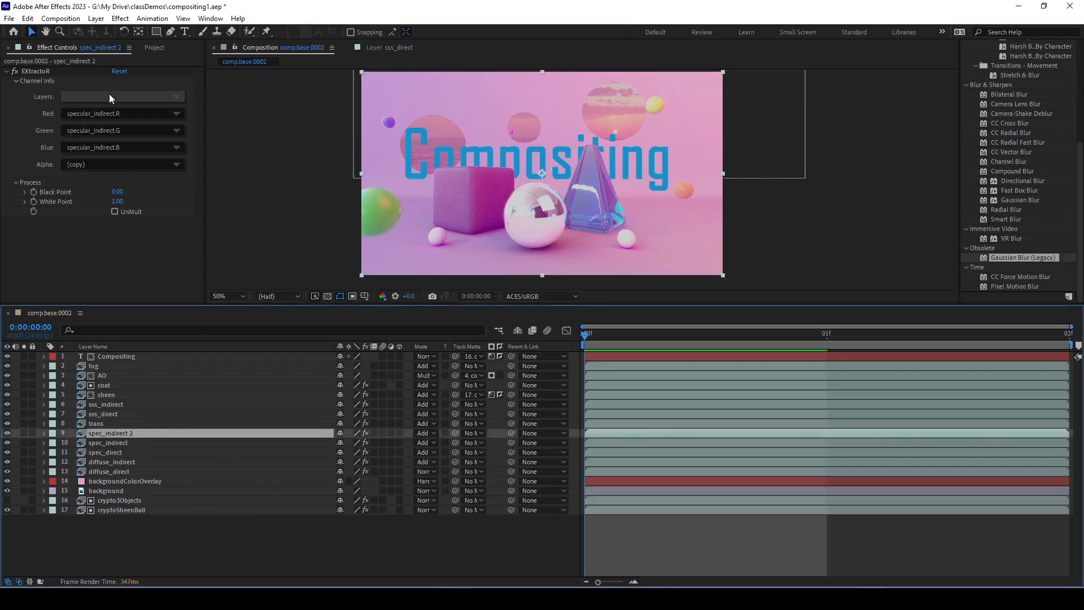
click(107, 96)
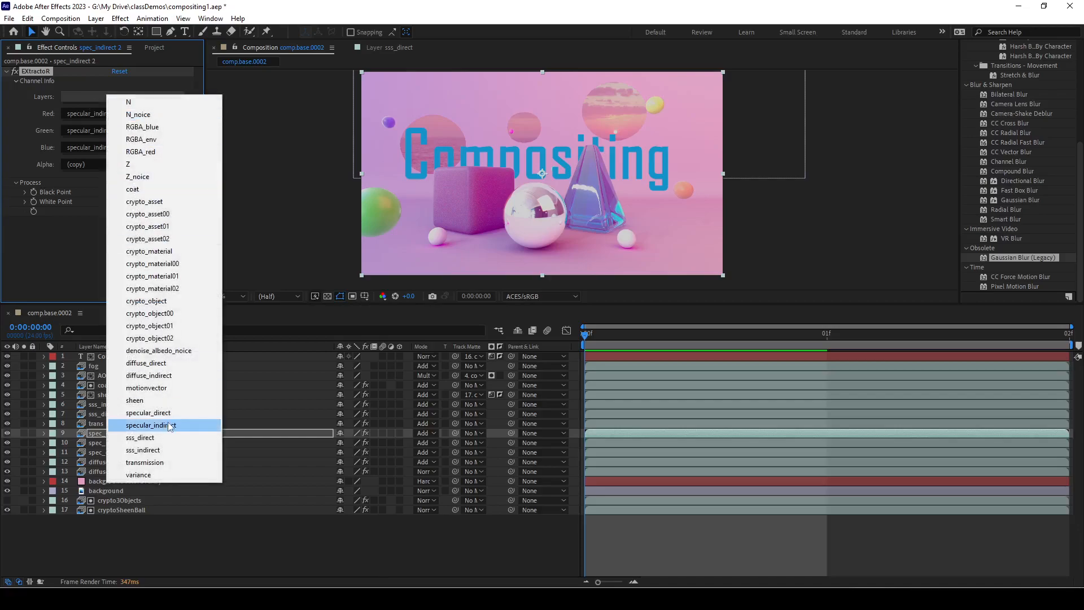
click(135, 164)
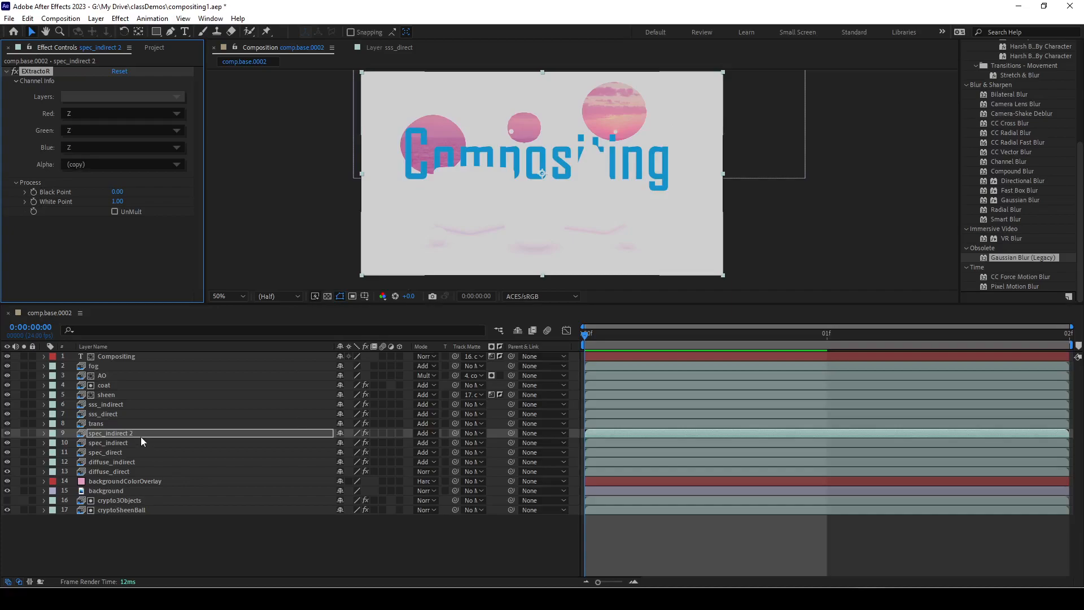
Step: Move the spec_indirect 2 layer to the top of the layer stack and set its blending mode to Normal
drag(145, 432, 161, 354)
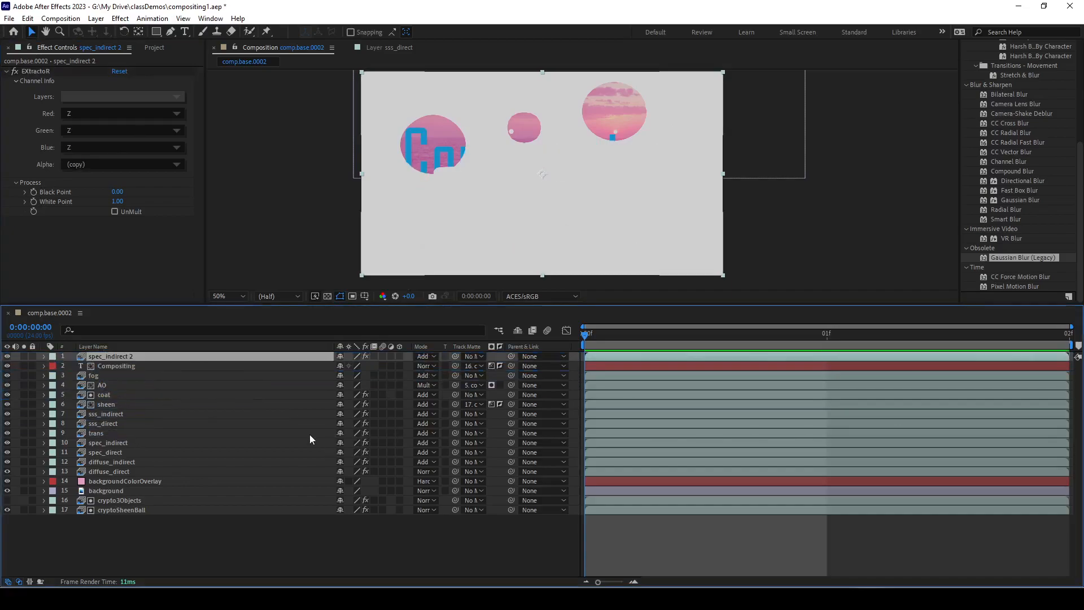
click(435, 358)
click(493, 92)
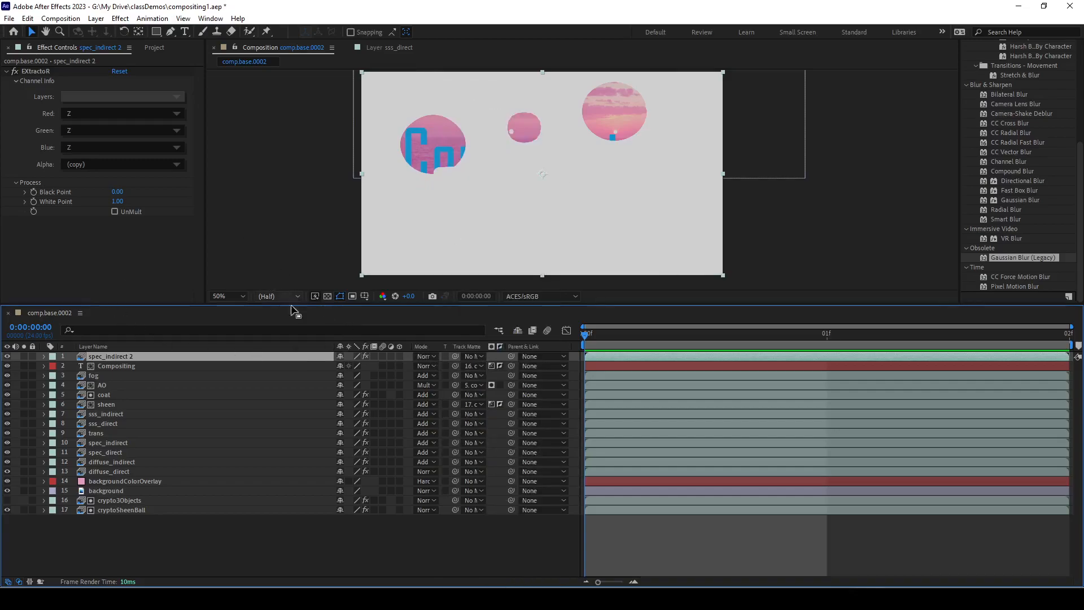
Step: Try an EXtractoR black point of 100 and a white point of 5 on the depth layer
click(120, 202)
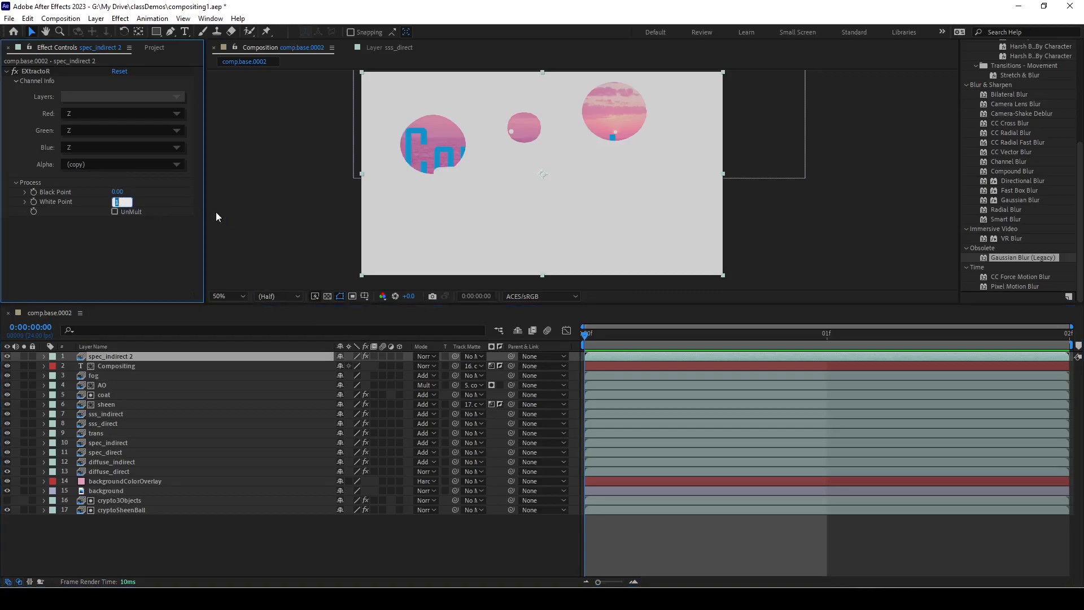
click(124, 191)
click(122, 192)
text(100)
key(Return)
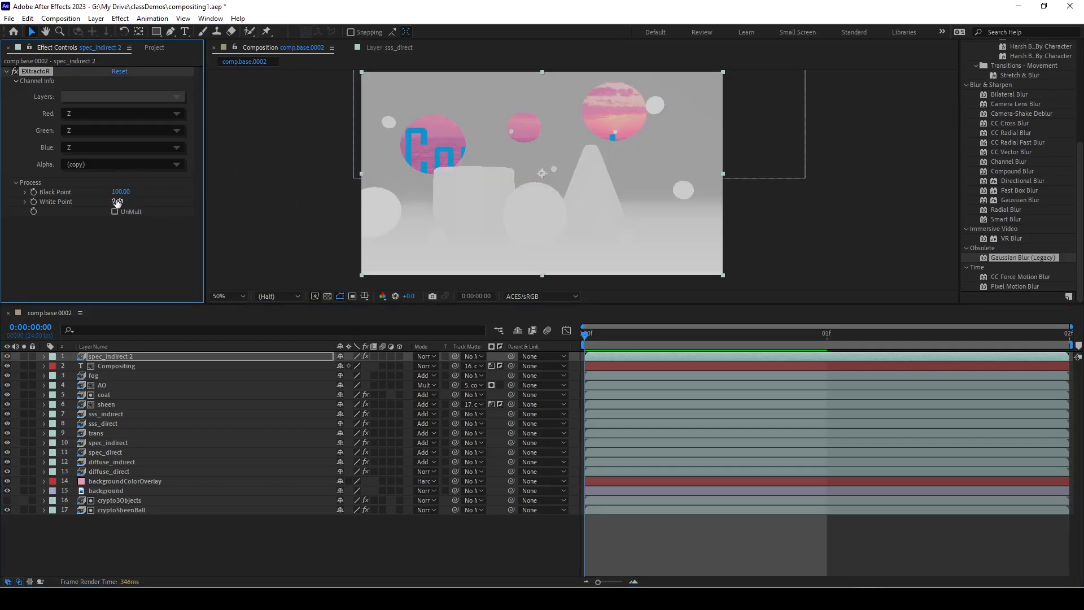
click(127, 200)
text(5)
key(Return)
Step: Set the depth layer's EXtractoR white point to 100 and its black point to 5
click(117, 201)
text(100)
key(Return)
click(126, 192)
text(5)
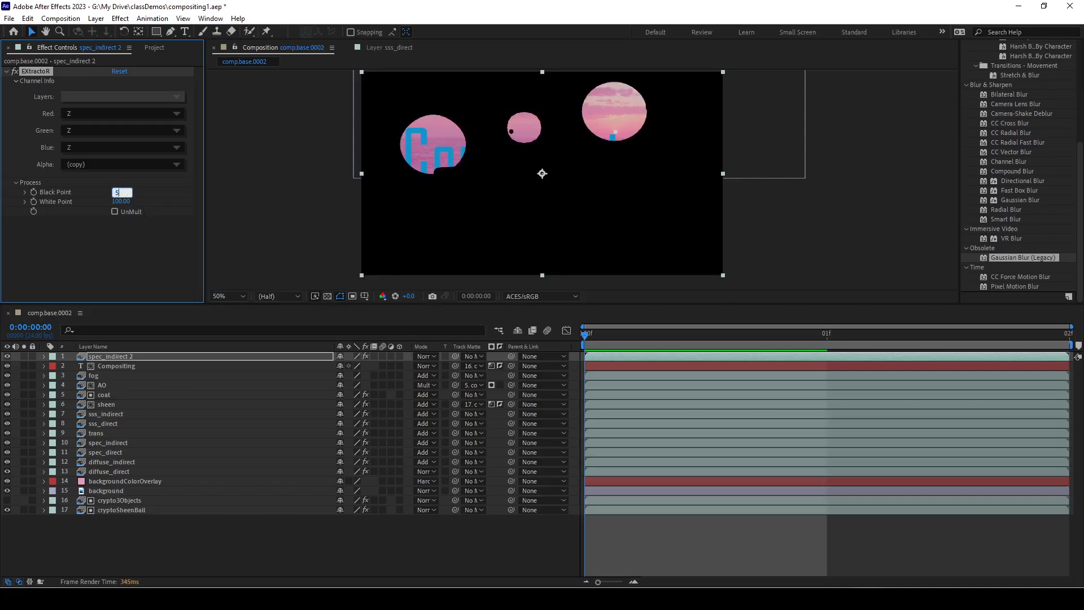
key(Return)
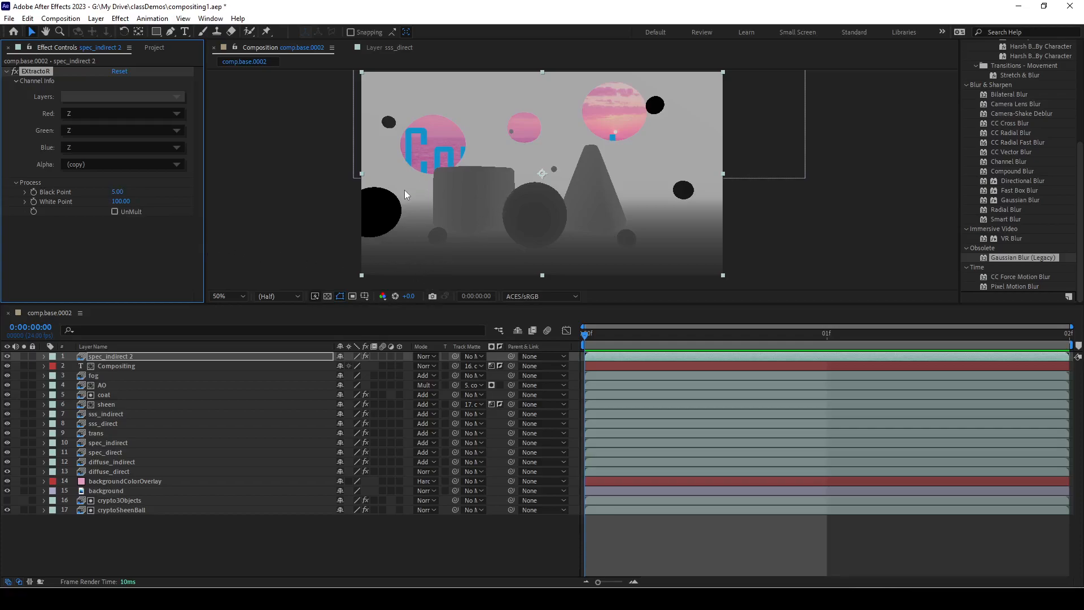
Step: Find the Levels (Individual Controls) effect and apply it to the spec_indirect 2 layer
click(128, 266)
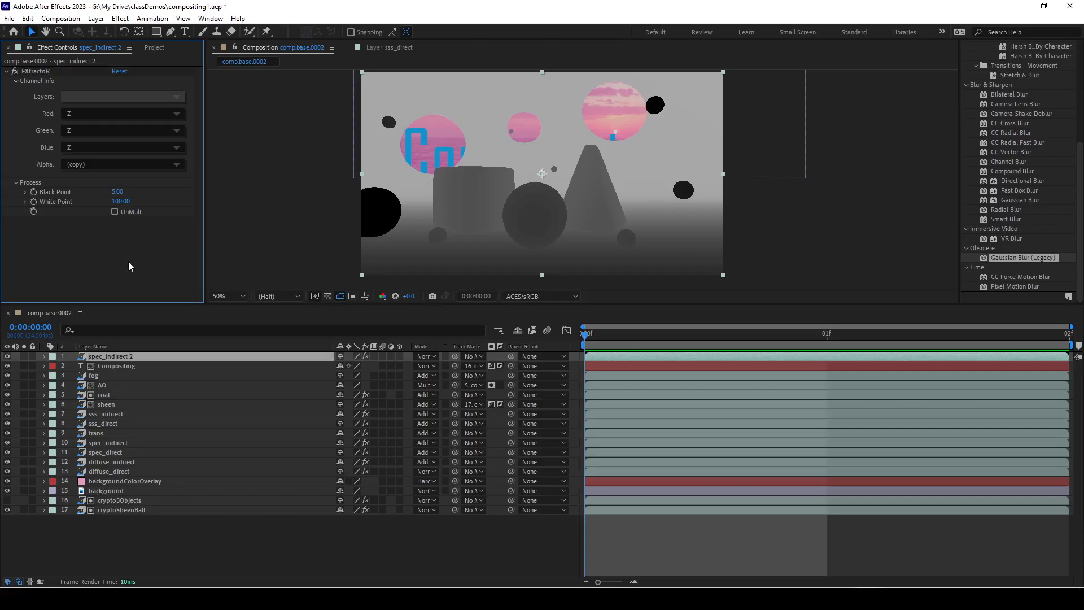
click(61, 70)
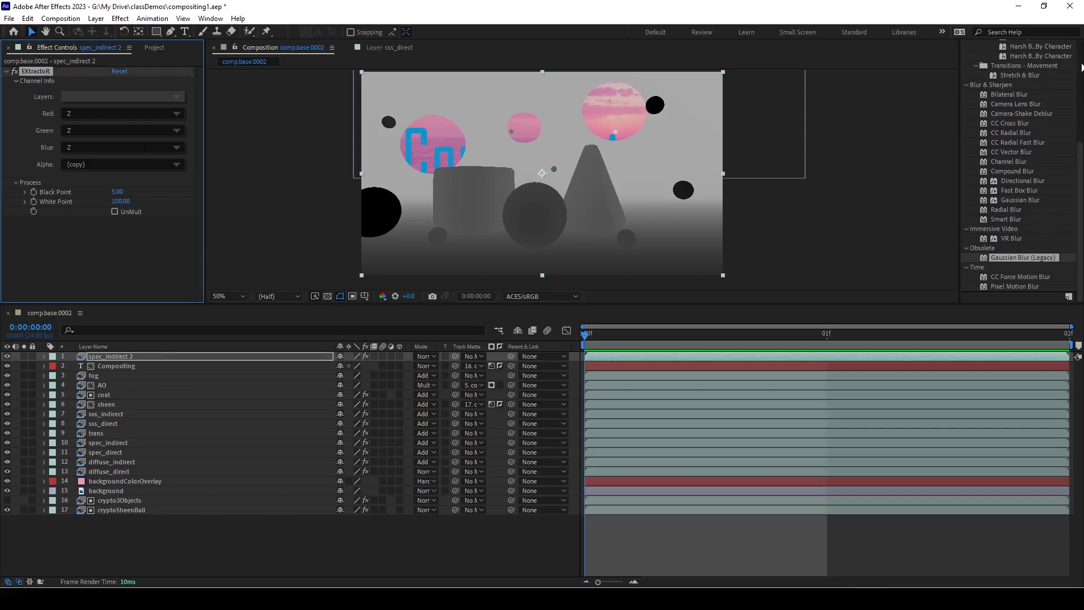
scroll(1059, 232, up, 5)
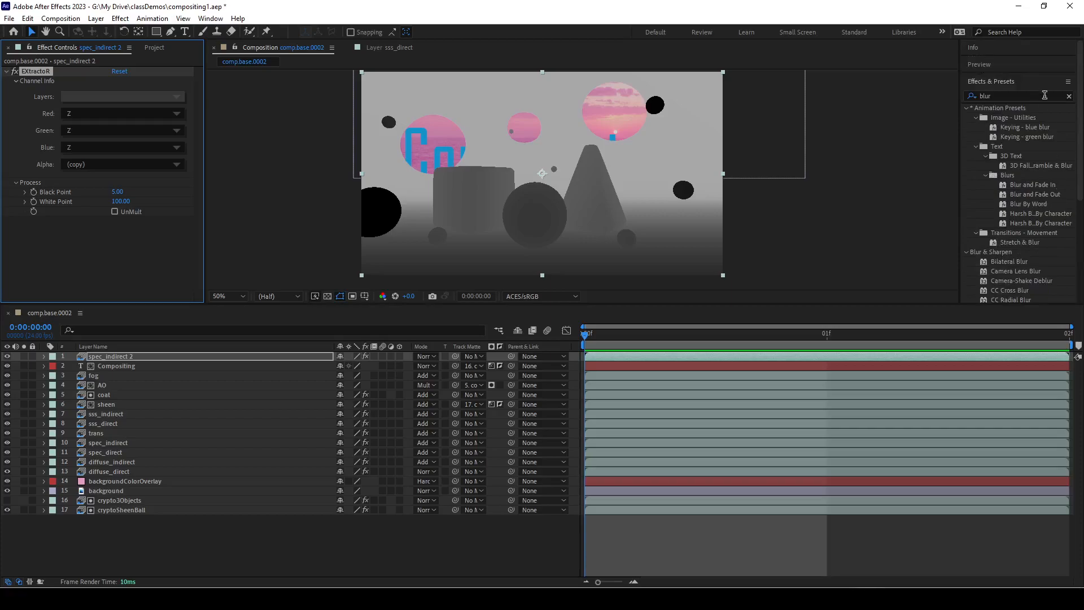
click(1069, 95)
click(1030, 94)
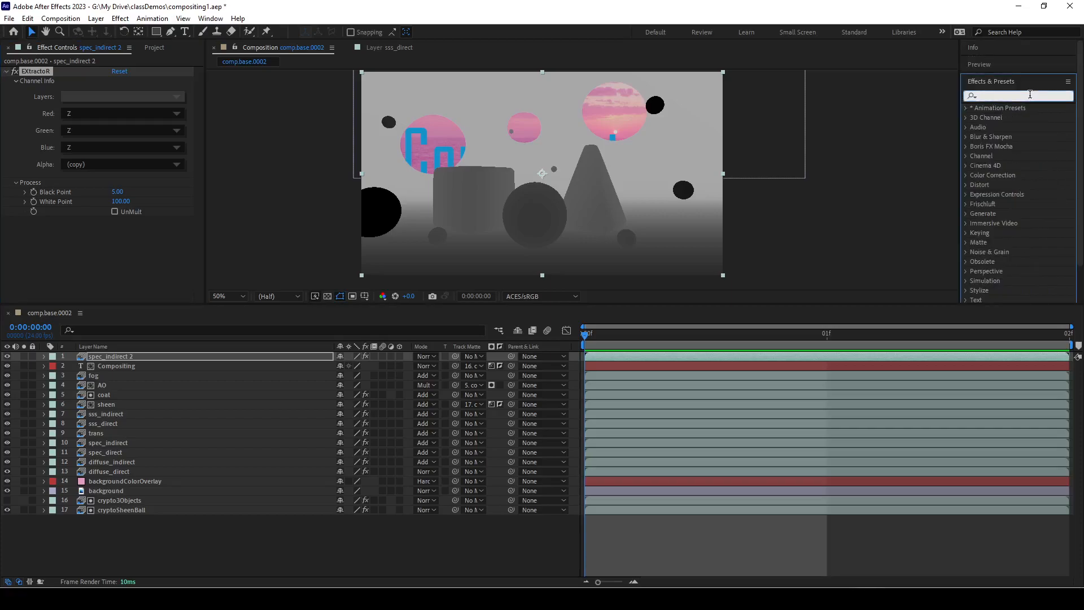
text(levels)
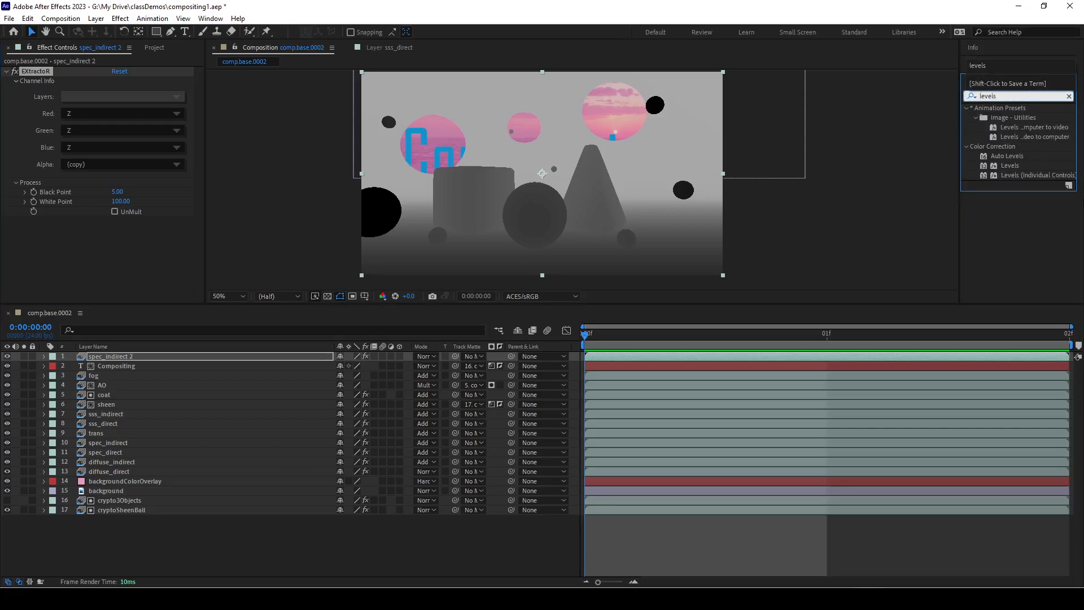
drag(1035, 177, 158, 353)
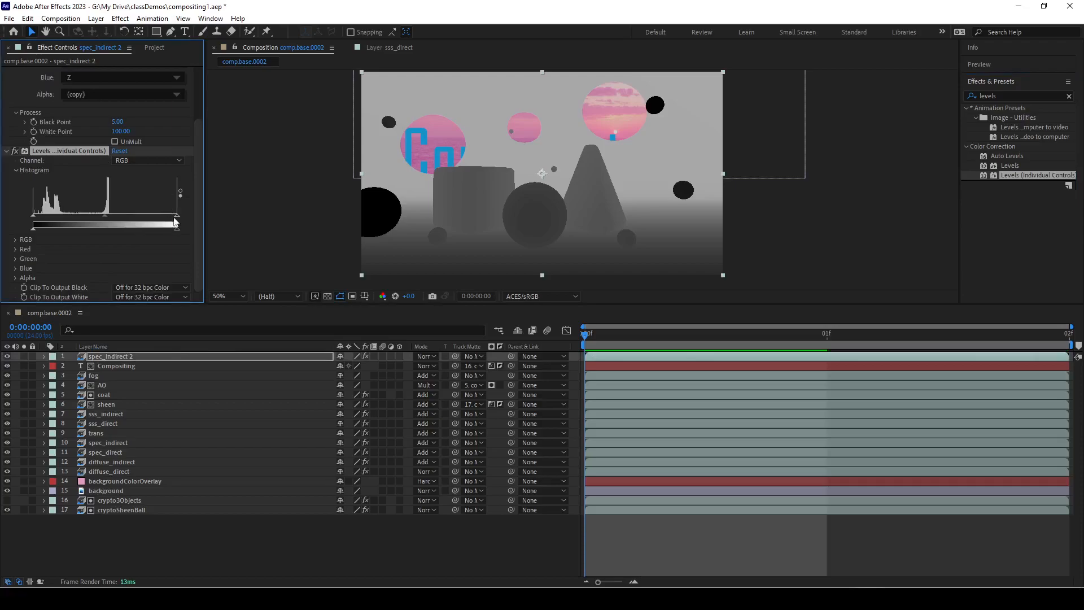
Step: Increase the depth pass's contrast in the Levels histogram by lowering the input white and raising the input black
drag(175, 222, 90, 212)
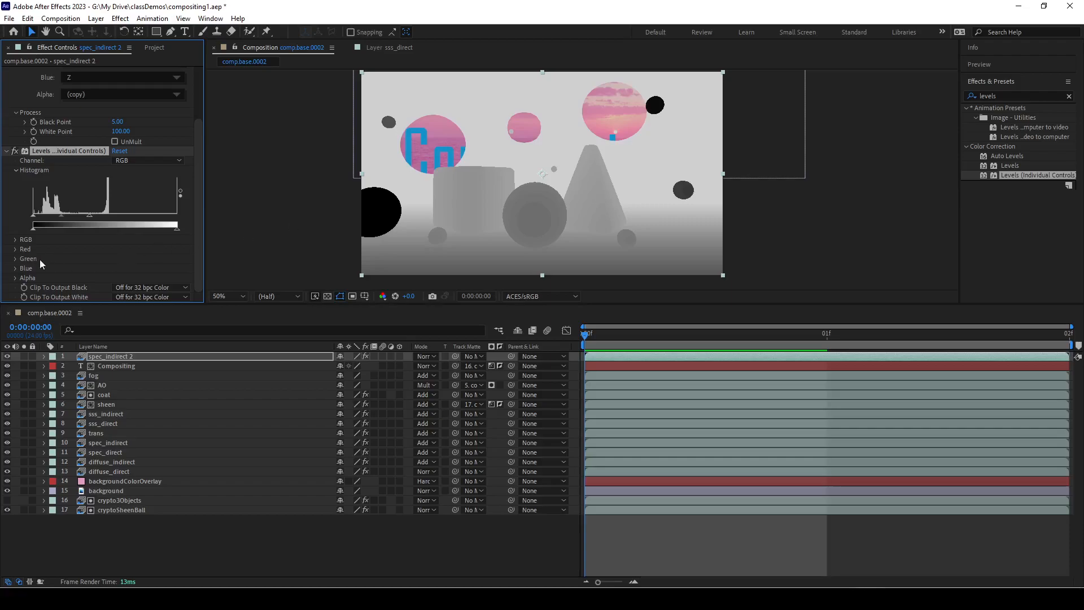
drag(32, 215, 42, 226)
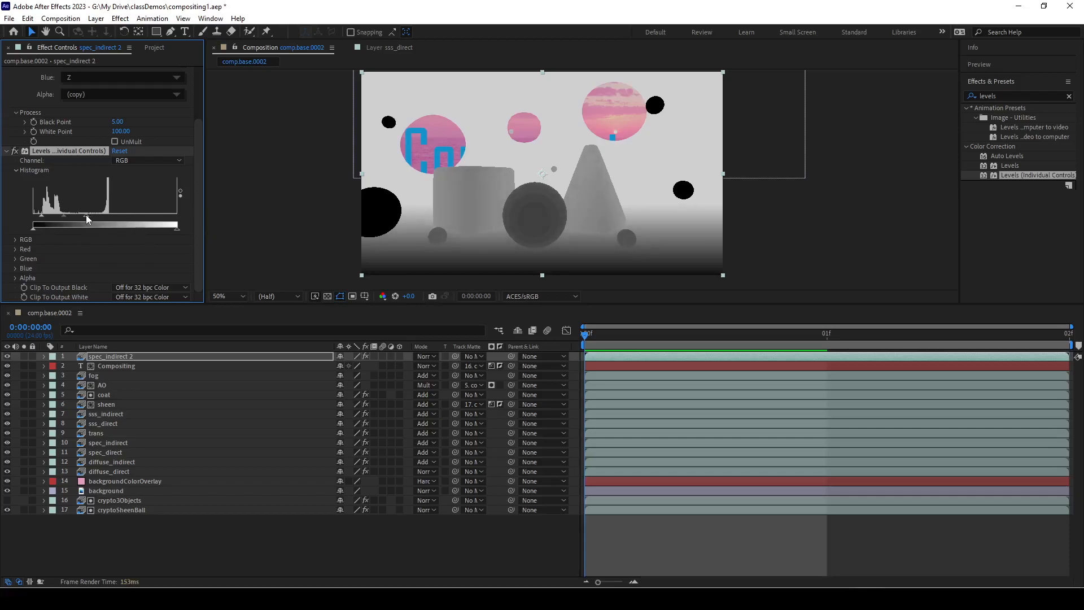
scroll(581, 214, up, 3)
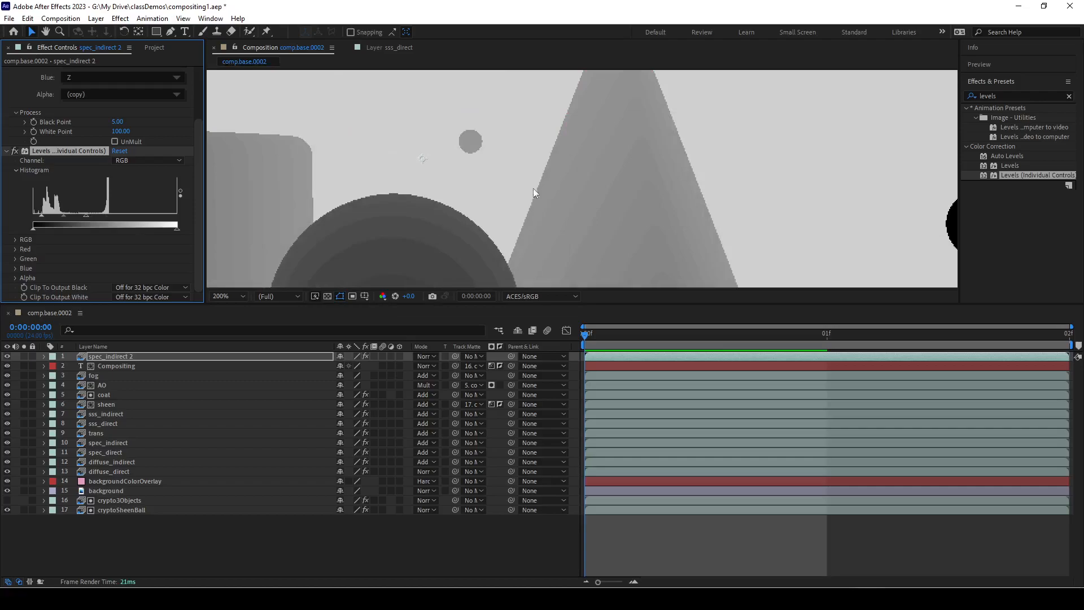
scroll(561, 208, down, 3)
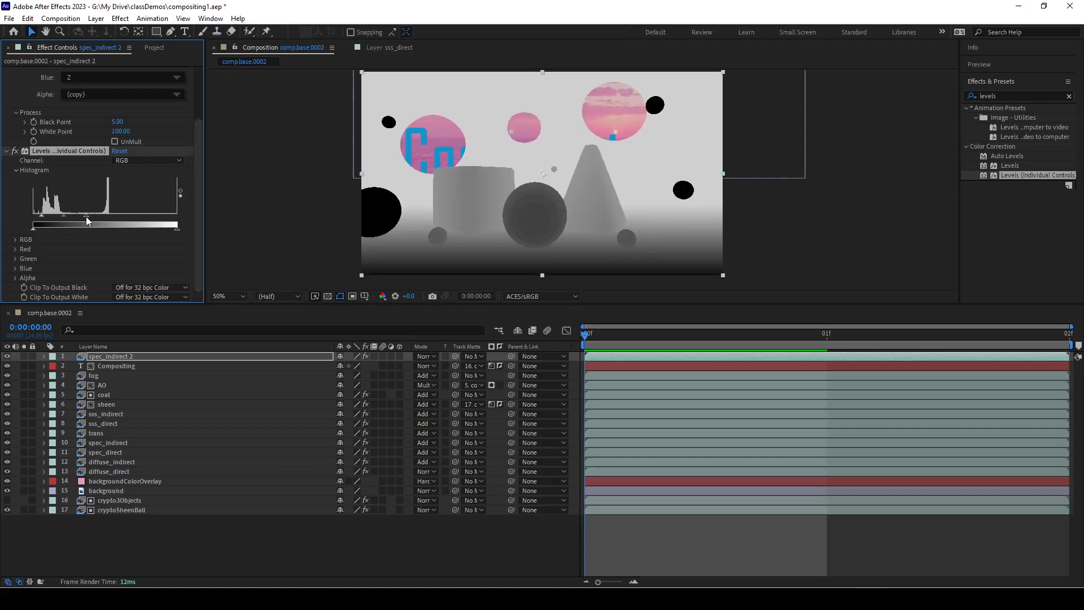
drag(83, 218, 47, 220)
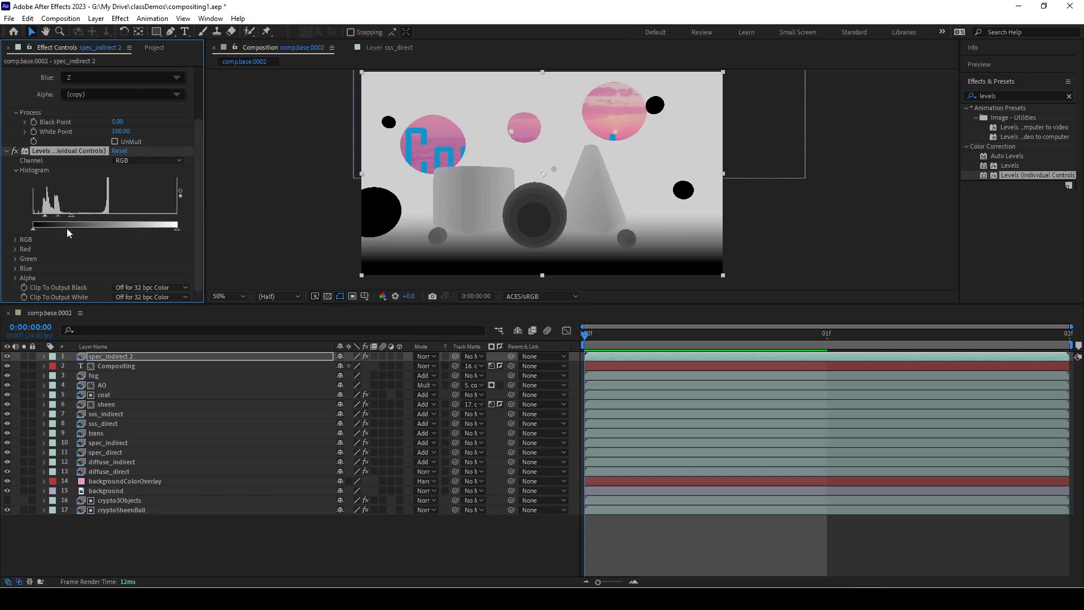
drag(71, 215, 43, 217)
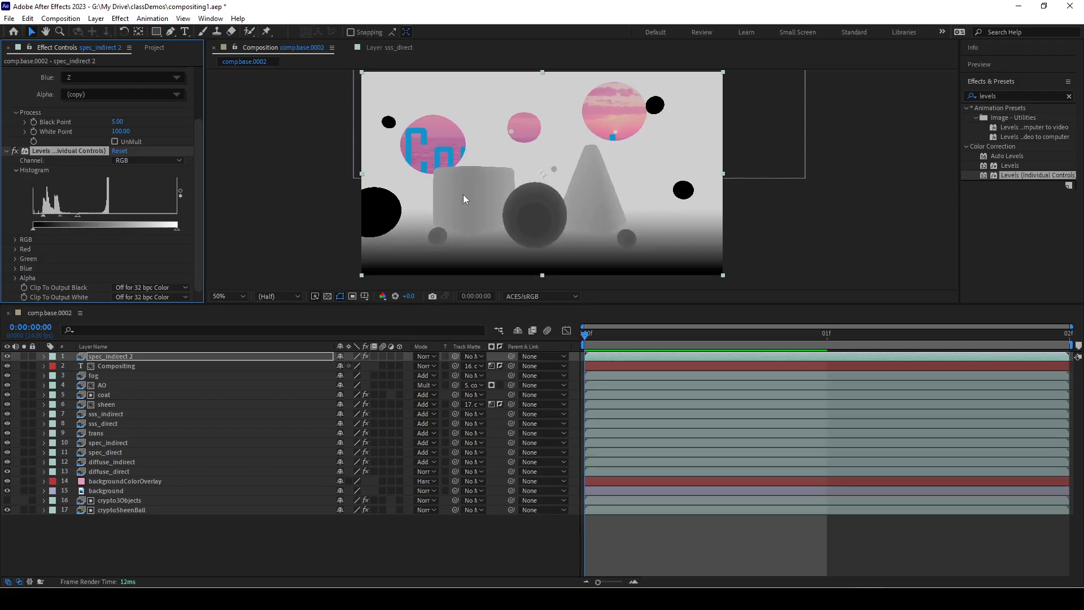
Step: Rename the spec_indirect 2 layer as z
click(124, 357)
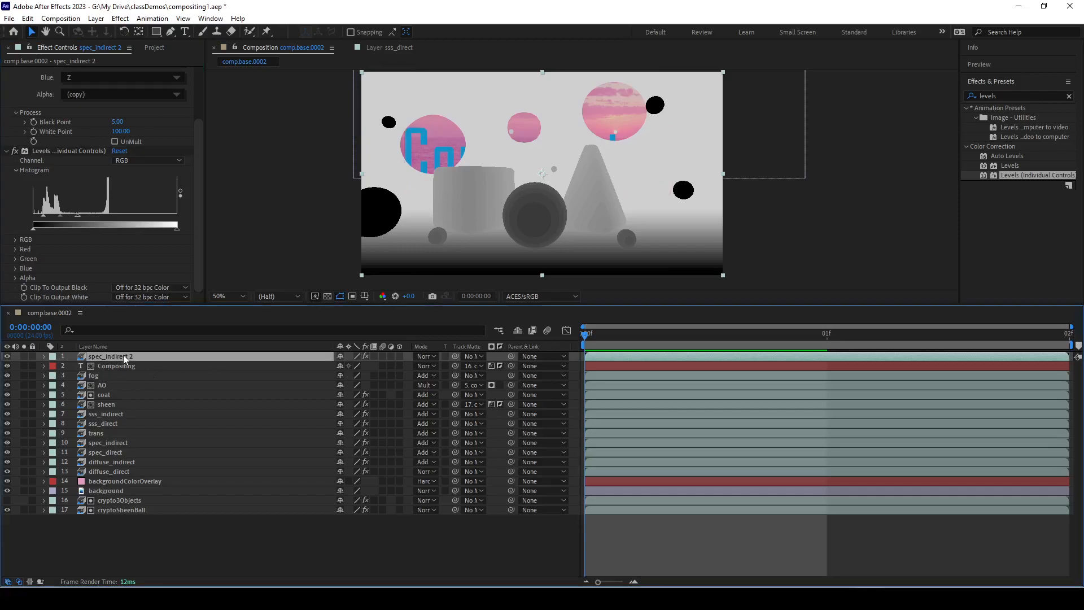
right_click(123, 354)
click(147, 324)
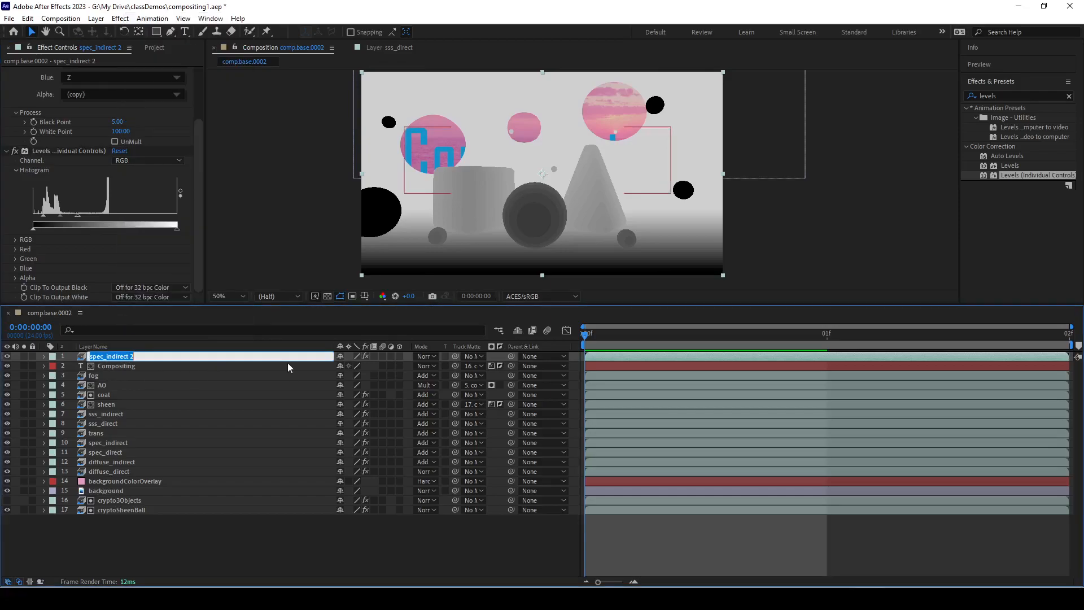
text(z)
key(Return)
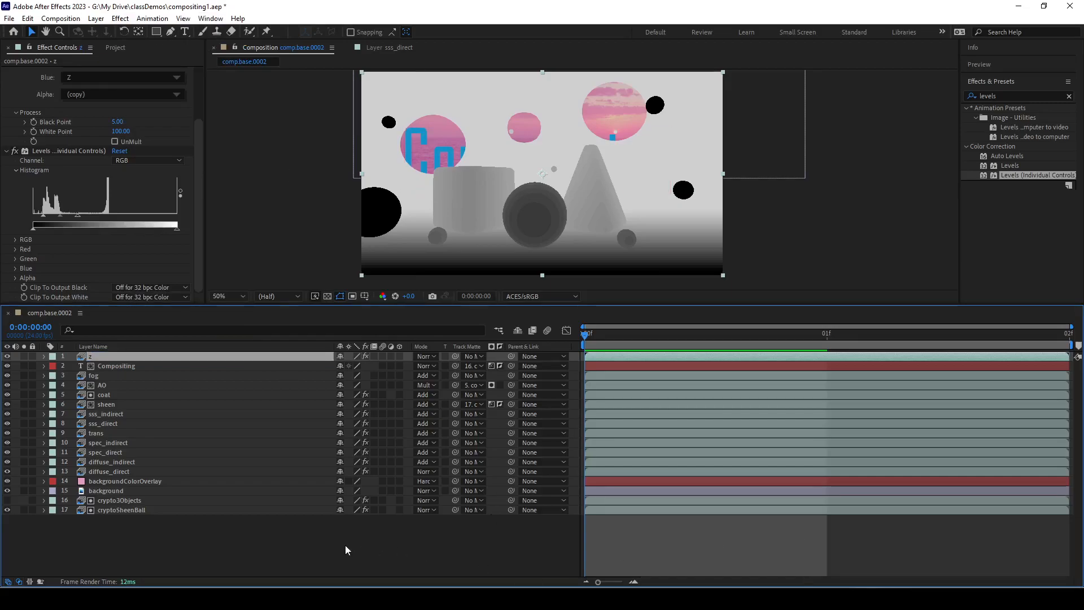
Step: Create a new adjustment layer at the top of the stack and rename it Adjustment Layer DOF
right_click(342, 534)
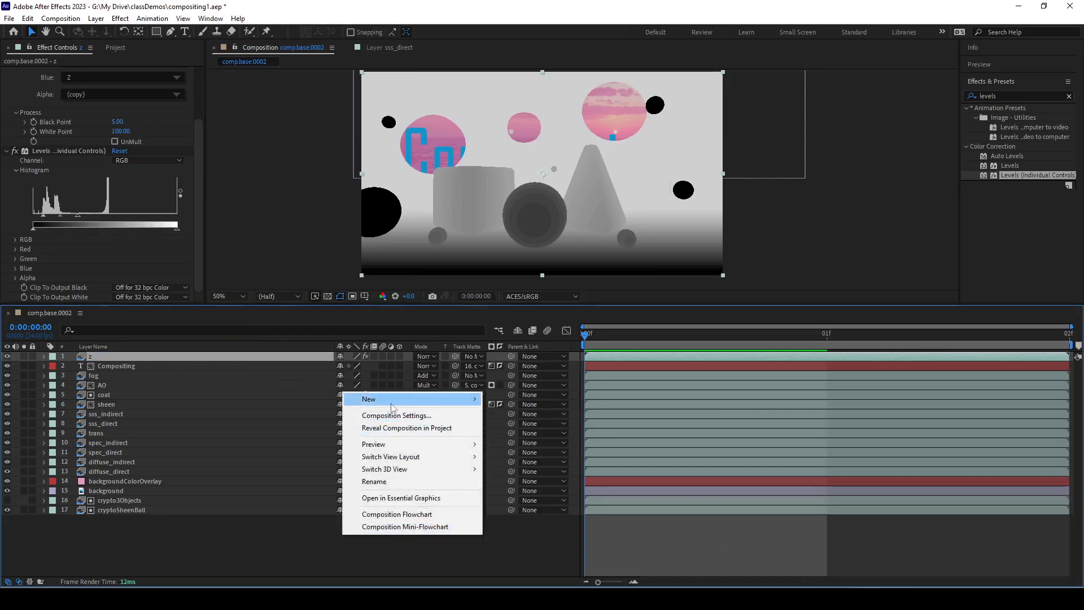
mouse_move(449, 399)
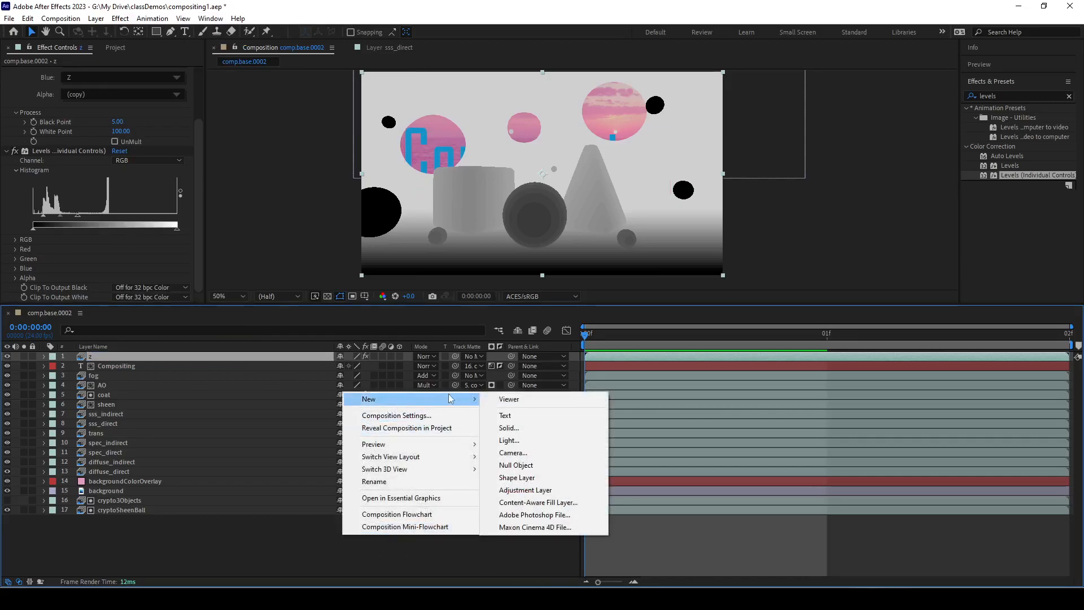
click(555, 495)
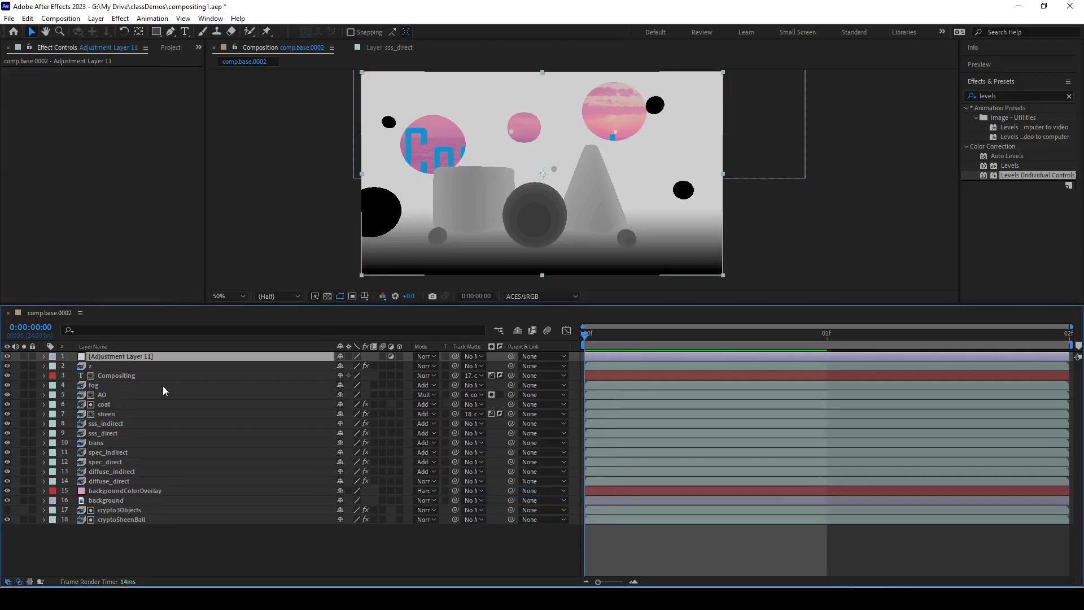
right_click(147, 356)
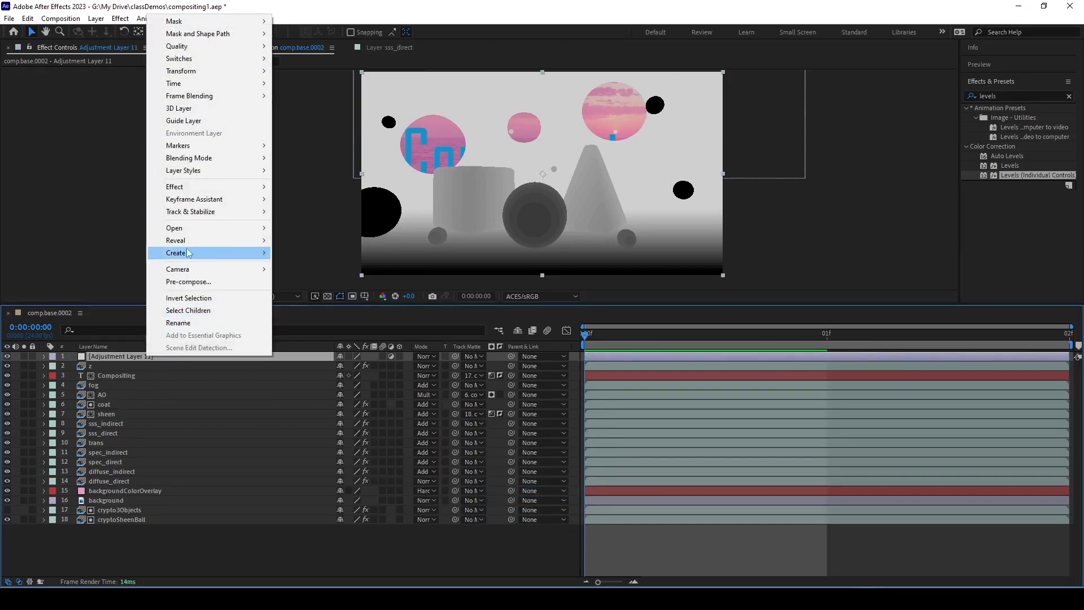
click(198, 323)
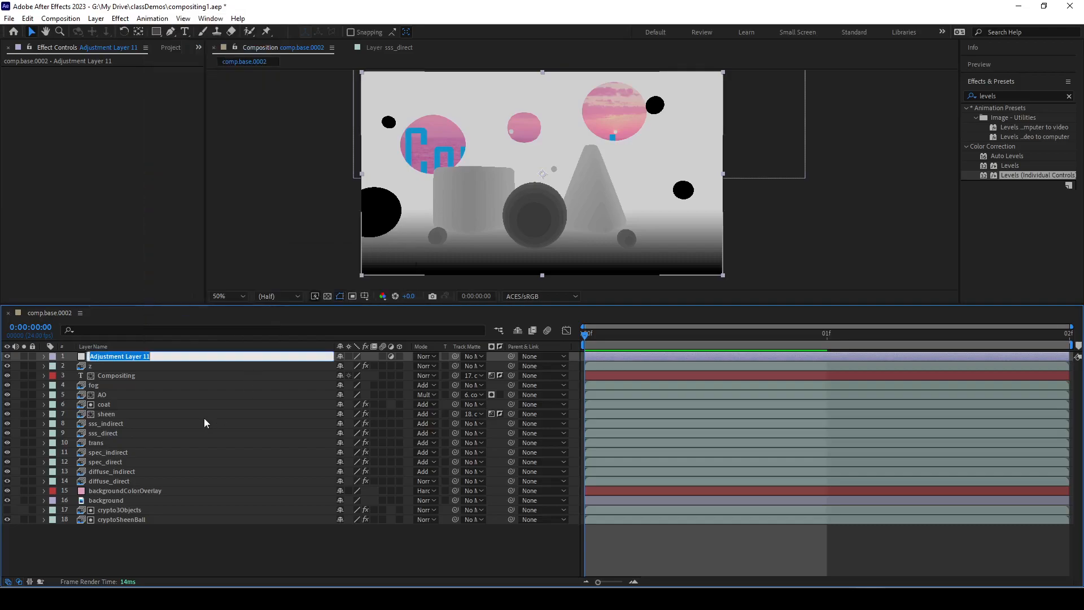
key(BackSpace)
key(BackSpace)
text(DOF)
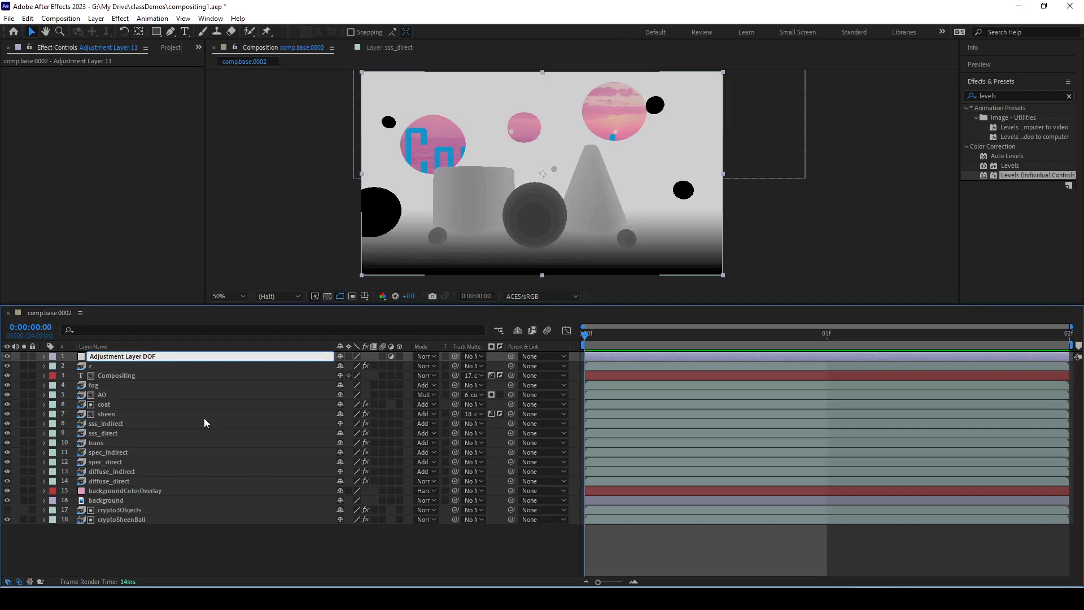
key(Return)
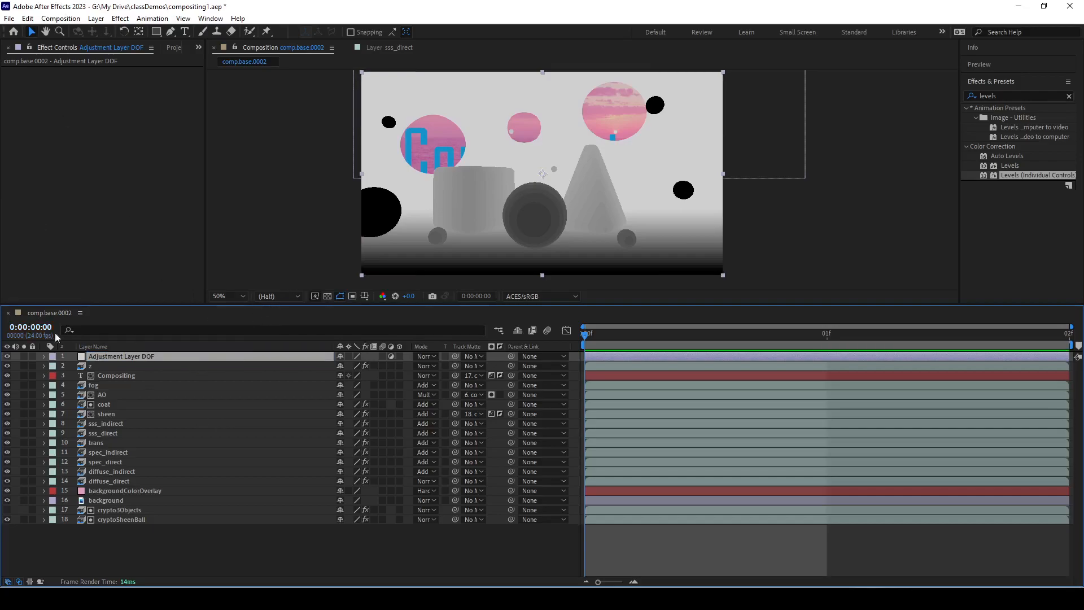
Step: Hide the z layer in the composition
click(110, 367)
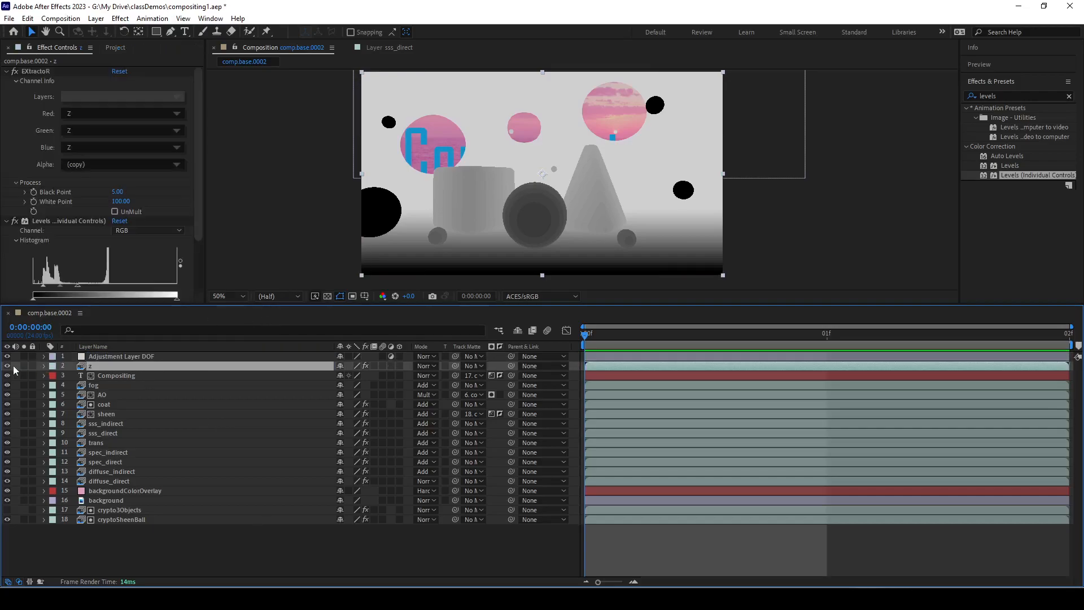
click(9, 366)
Step: Find the Camera Lens Blur effect by searching for camera and apply it to Adjustment Layer DOF
click(122, 357)
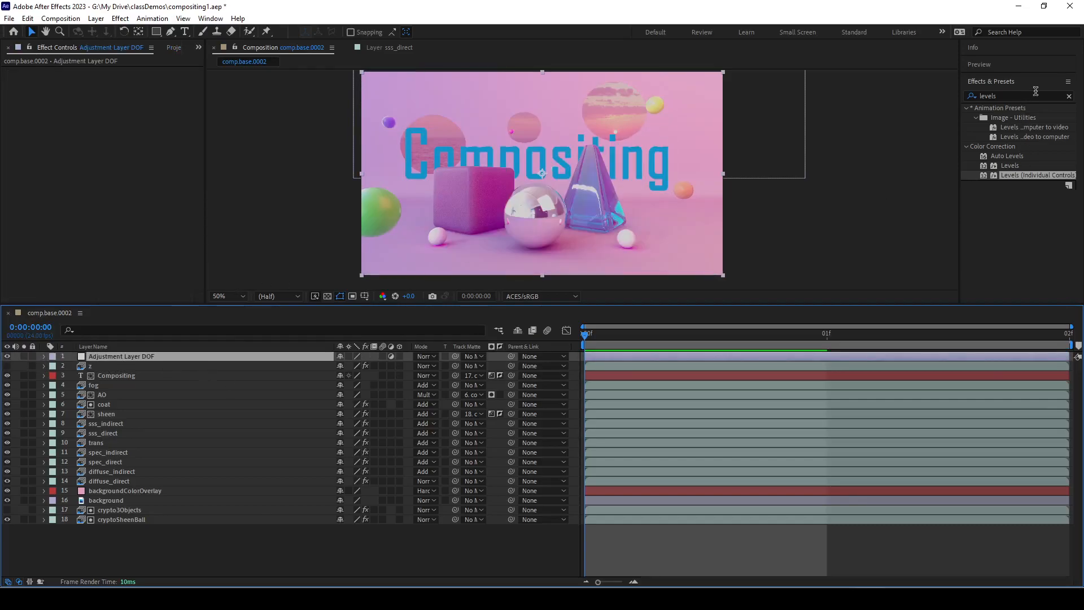
click(1069, 96)
text(camera)
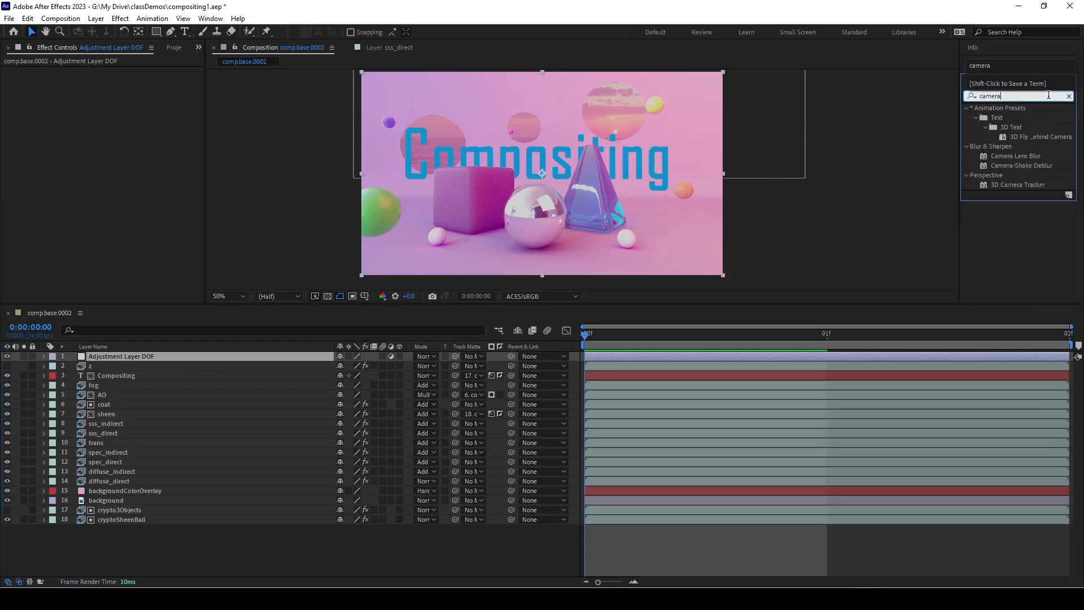
click(1030, 158)
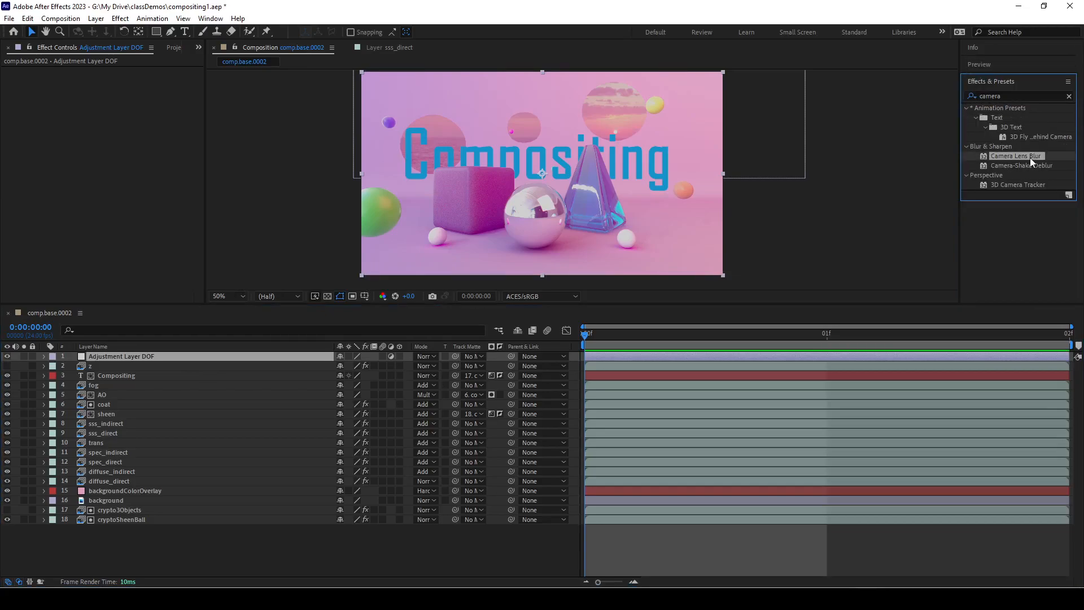
drag(1031, 158, 181, 356)
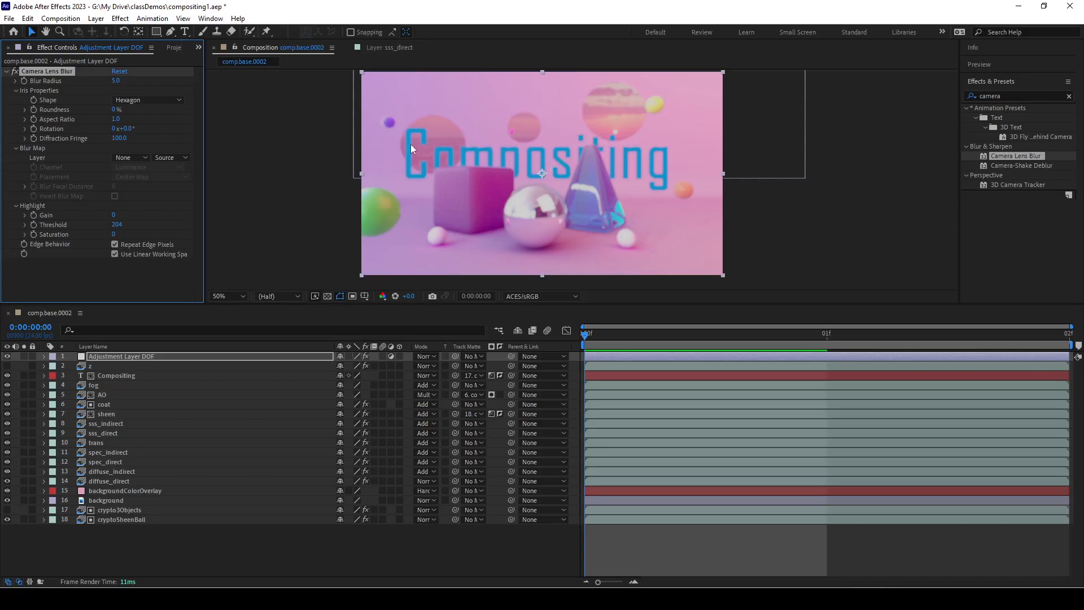
Step: Keep the Hexagon iris shape and use the z layer, including its Effects & Masks, as the blur map
click(131, 99)
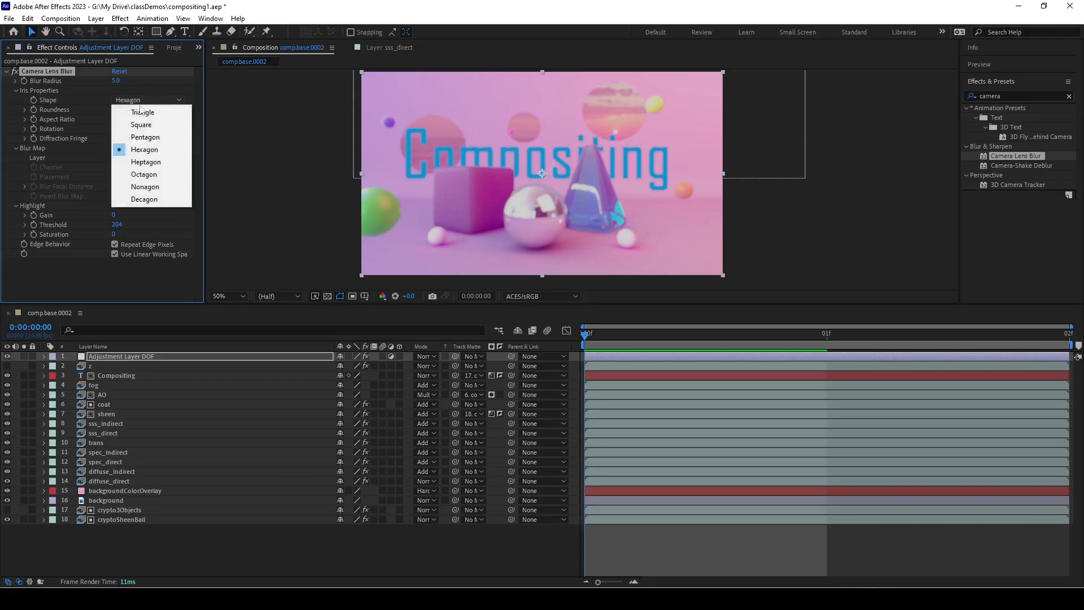
click(158, 151)
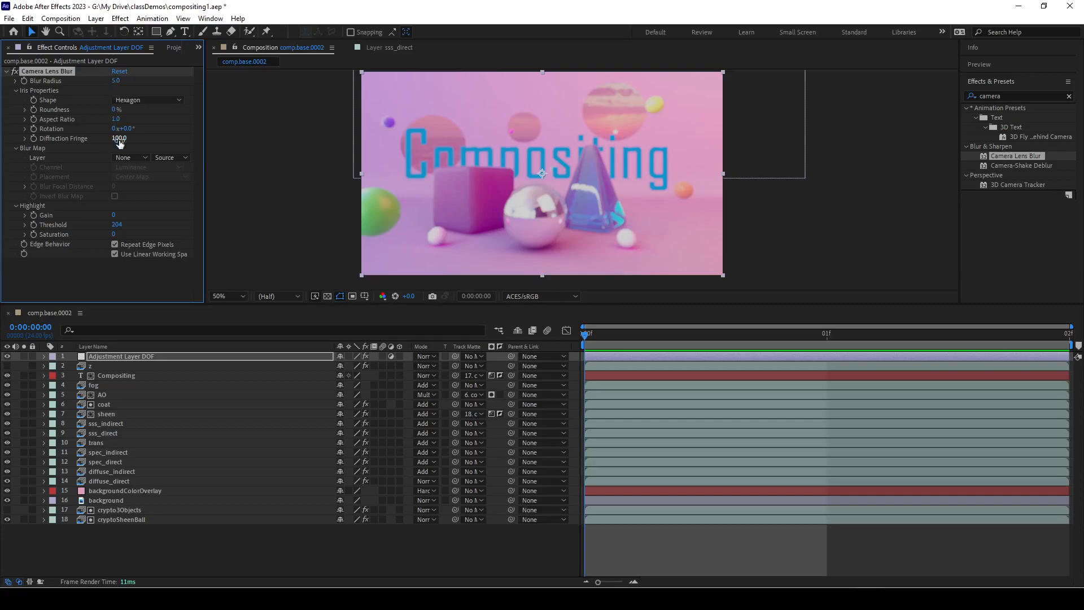
click(140, 159)
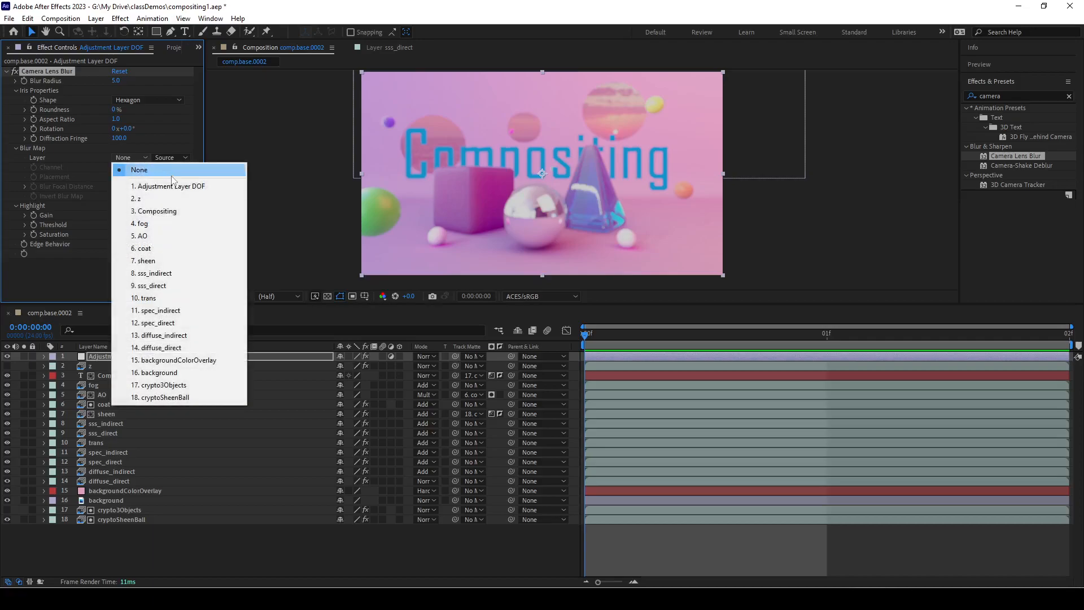
click(181, 199)
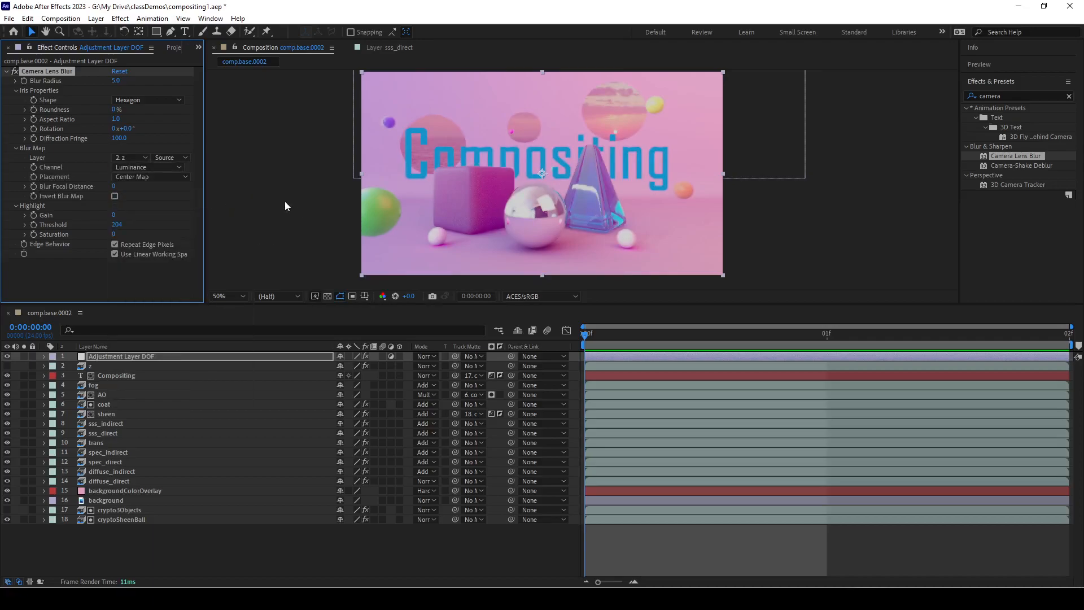
click(186, 160)
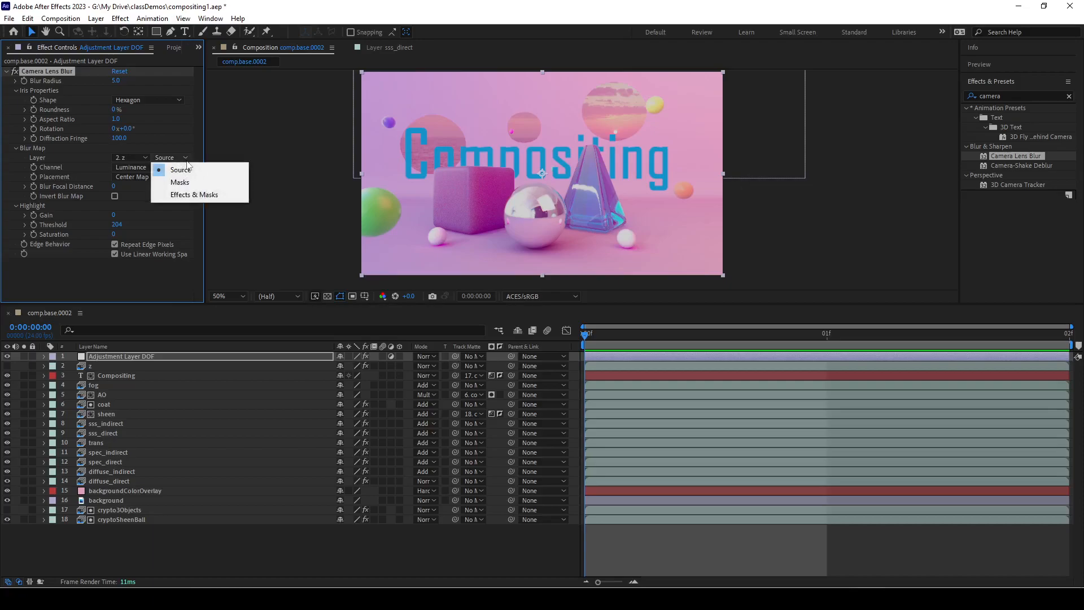
click(200, 194)
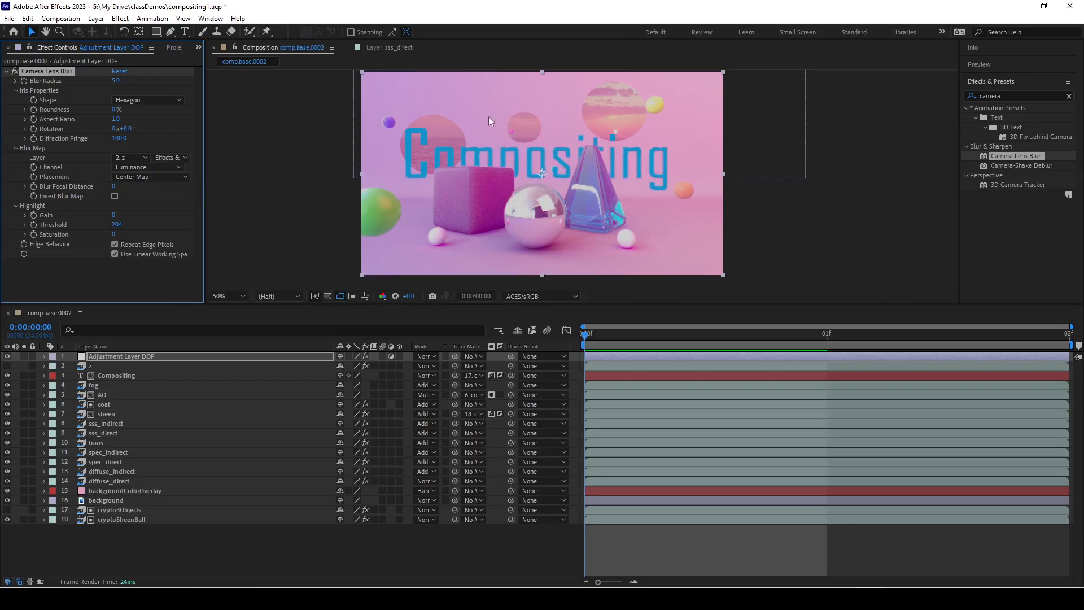
Step: Try the Stretch Map to Fit placement for the blur map, and return it to Center Map
click(175, 167)
click(176, 169)
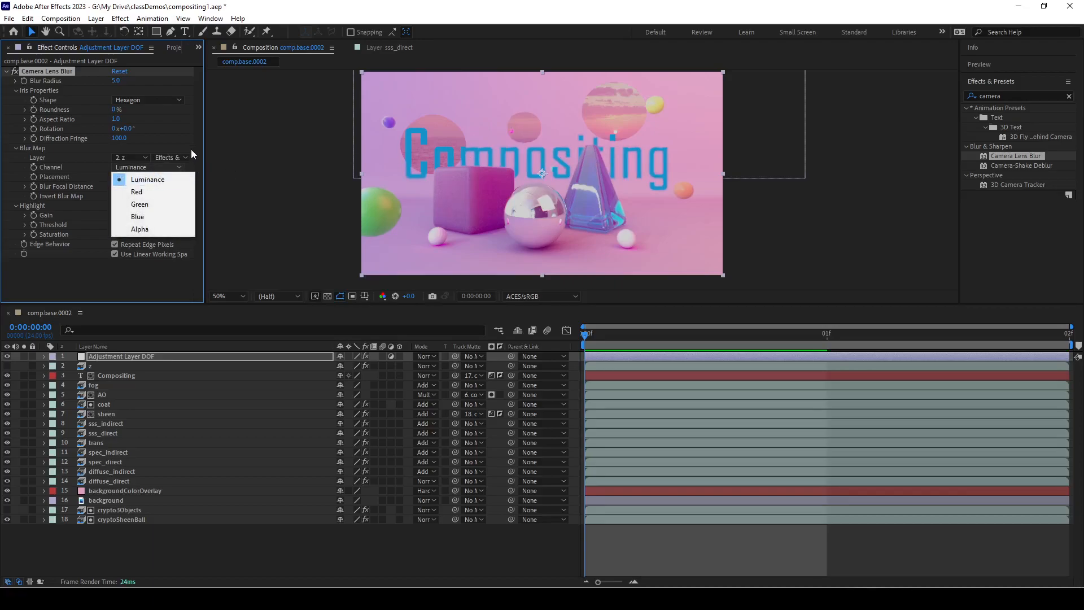
click(191, 150)
click(188, 175)
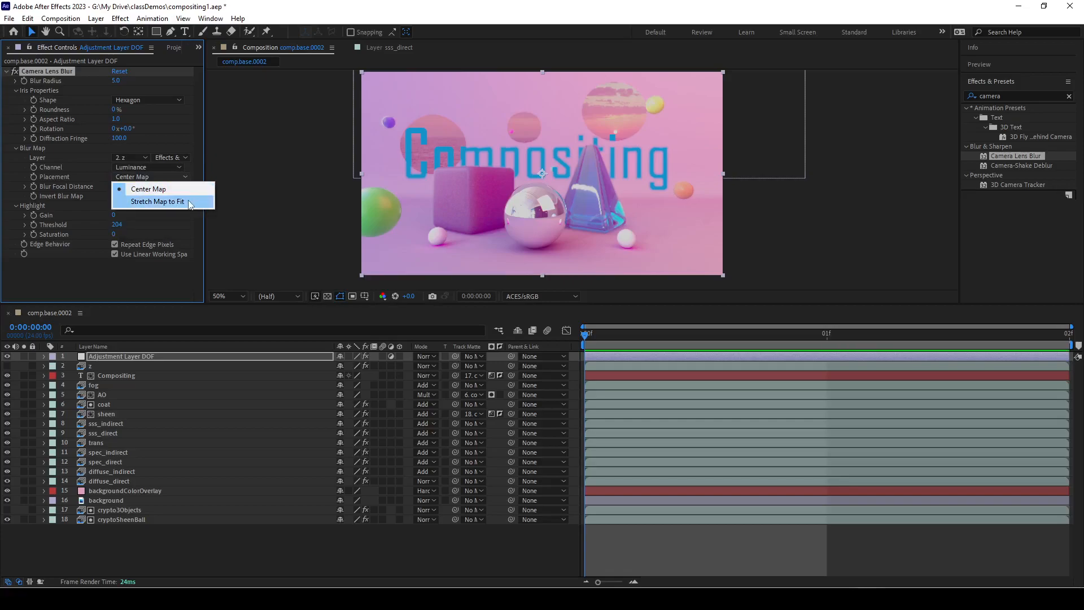
click(190, 201)
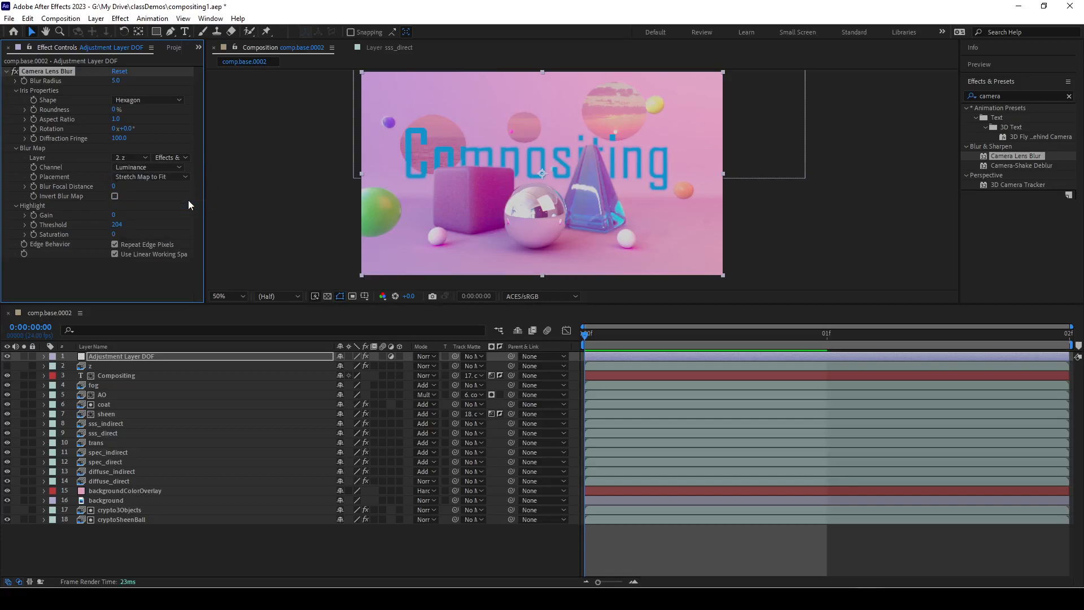
click(186, 176)
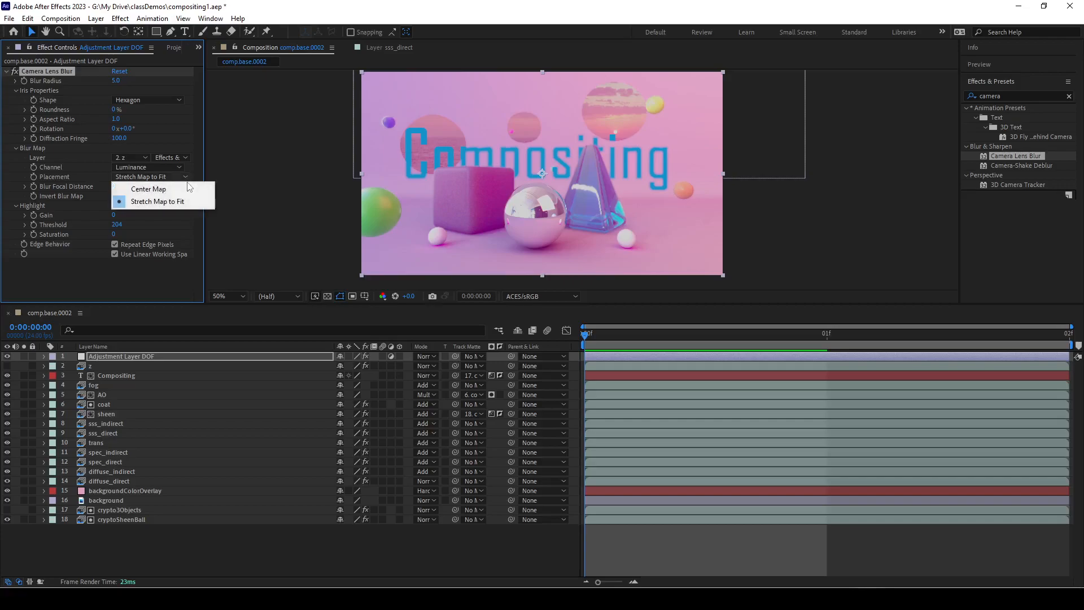
click(170, 188)
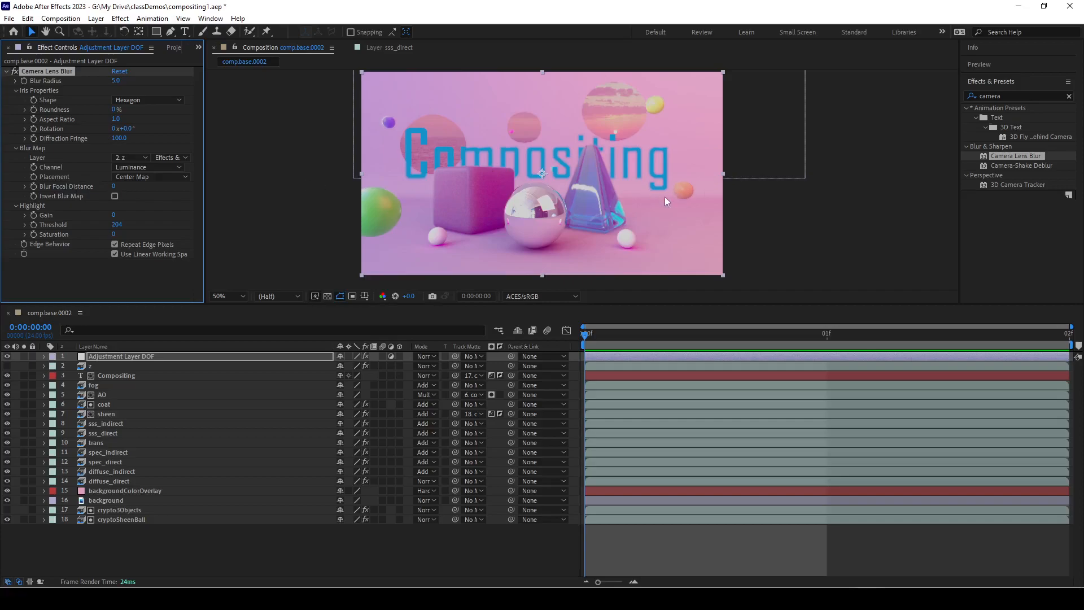
Step: Adjust the Camera Lens Blur's focal distance to 84
click(113, 187)
text(1)
key(Return)
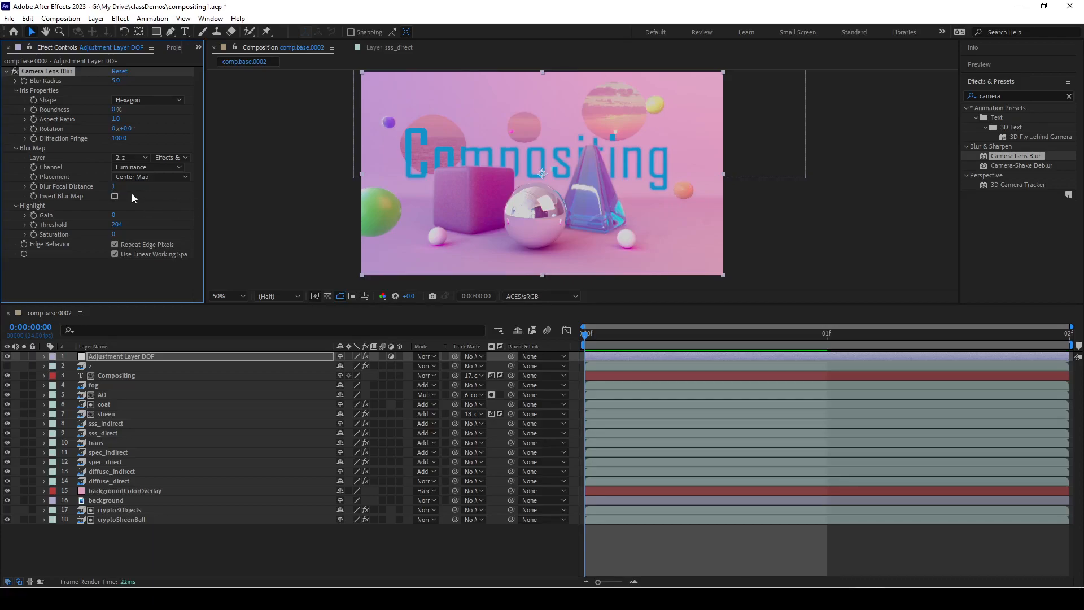
click(25, 186)
drag(39, 202, 96, 203)
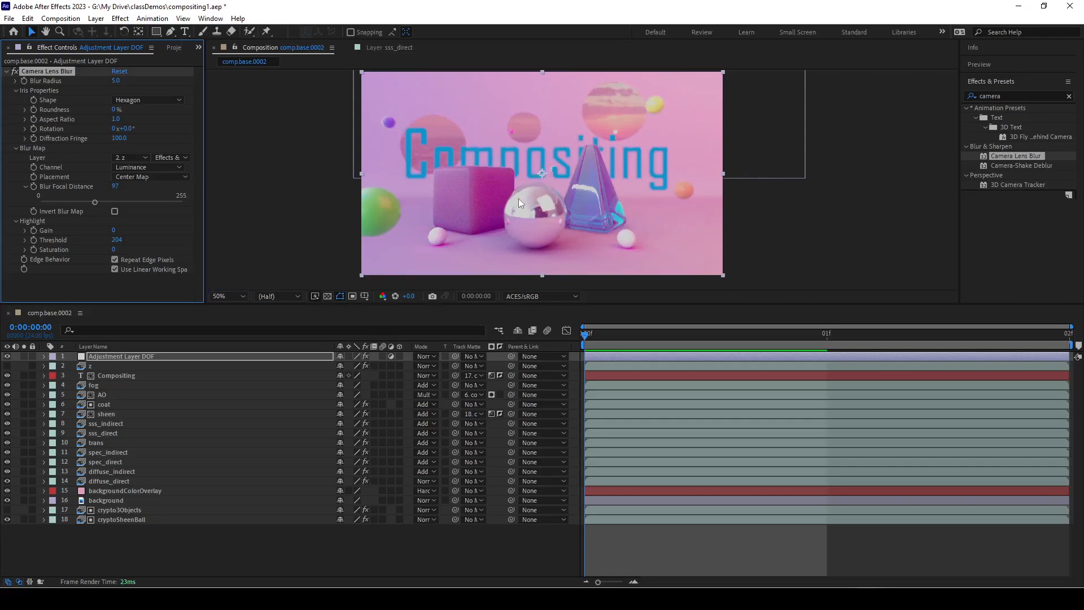
drag(94, 202, 87, 202)
Step: Set the Camera Lens Blur's blur radius to 10
click(116, 80)
text(10)
key(Return)
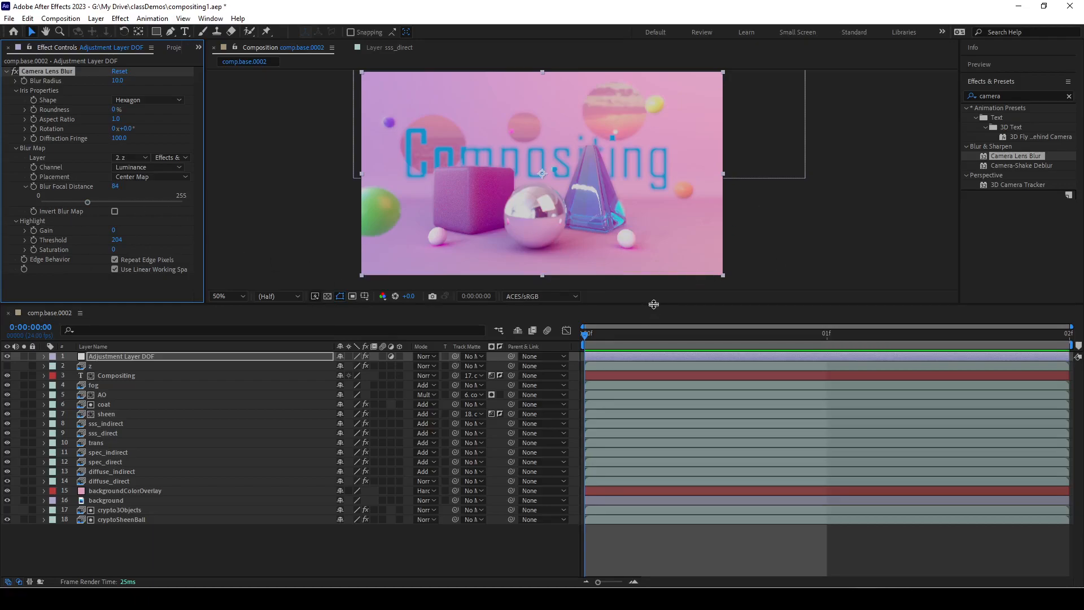
Step: Examine the blurred edges of the yellow sphere, the purple sphere and the Compositing lettering up close in an enlarged viewer
drag(652, 304, 655, 418)
scroll(669, 384, up, 2)
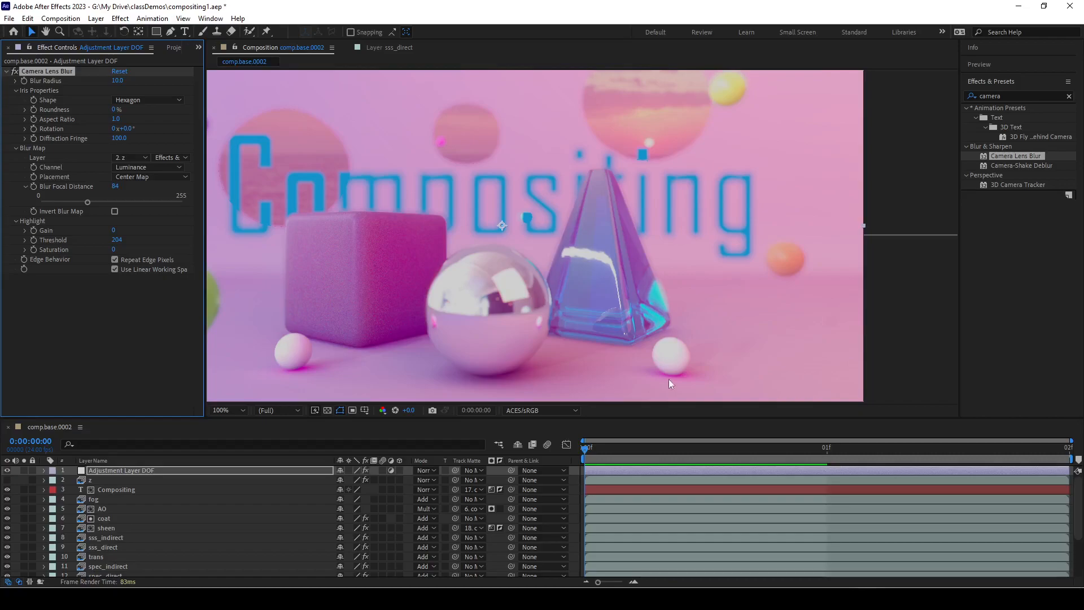
scroll(745, 203, up, 2)
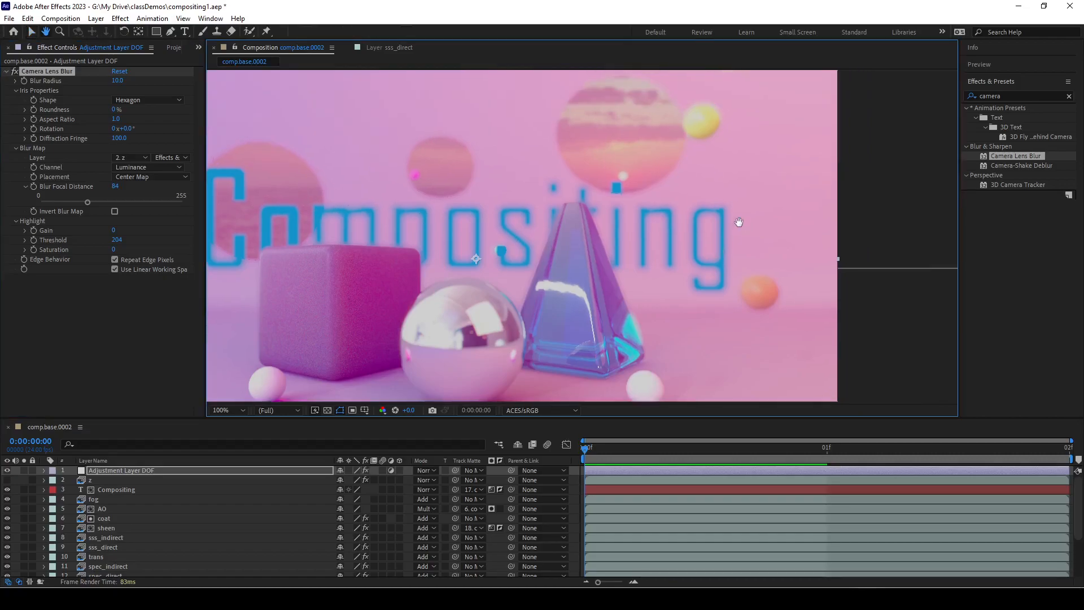
scroll(558, 165, up, 2)
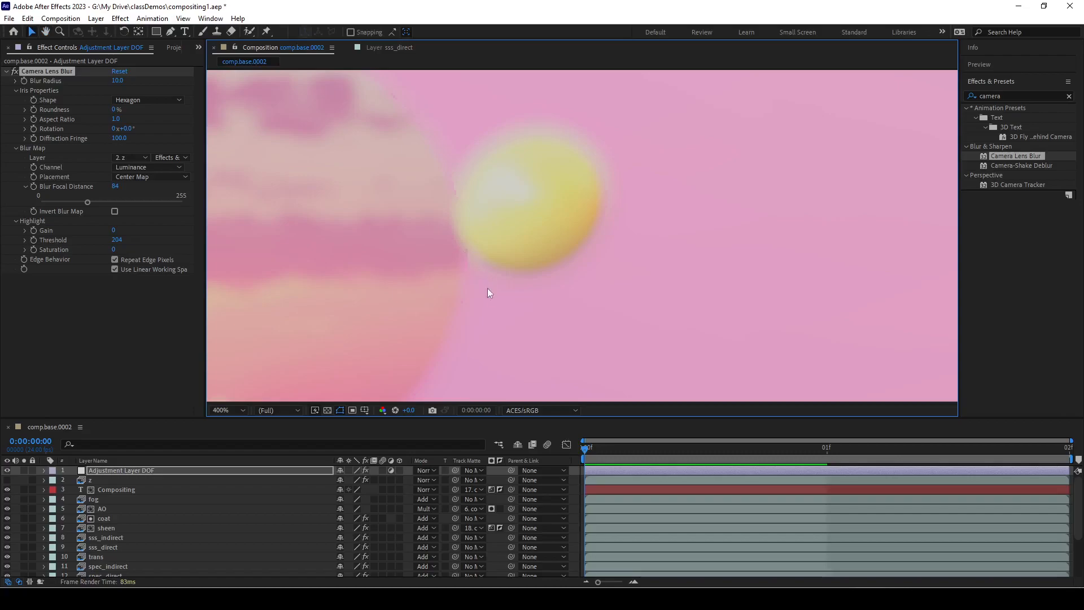
scroll(499, 339, down, 3)
scroll(594, 236, up, 3)
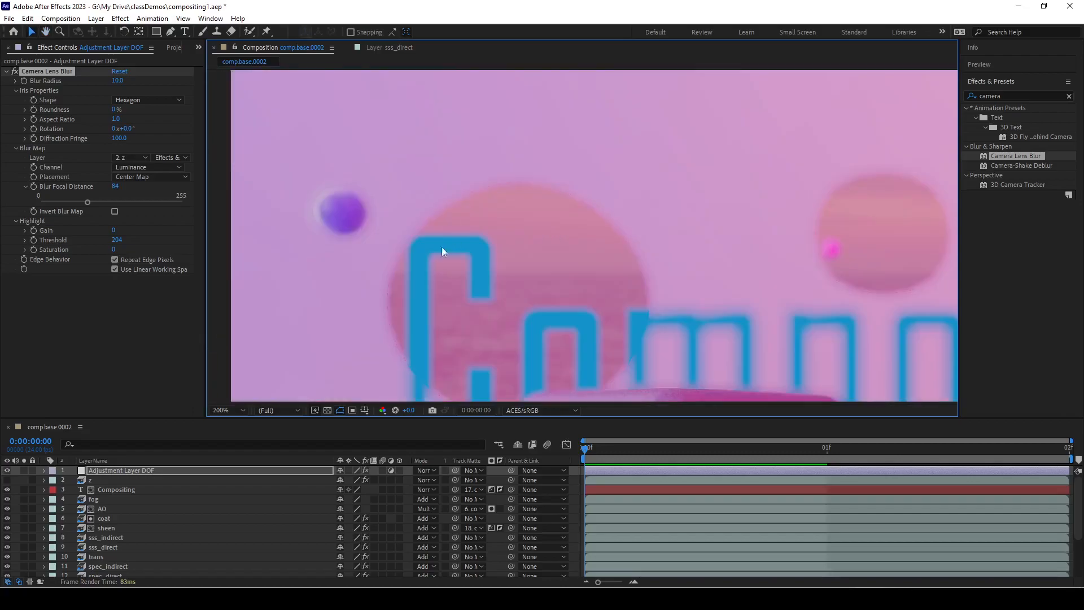
scroll(310, 207, up, 2)
drag(311, 208, 799, 190)
drag(364, 204, 766, 290)
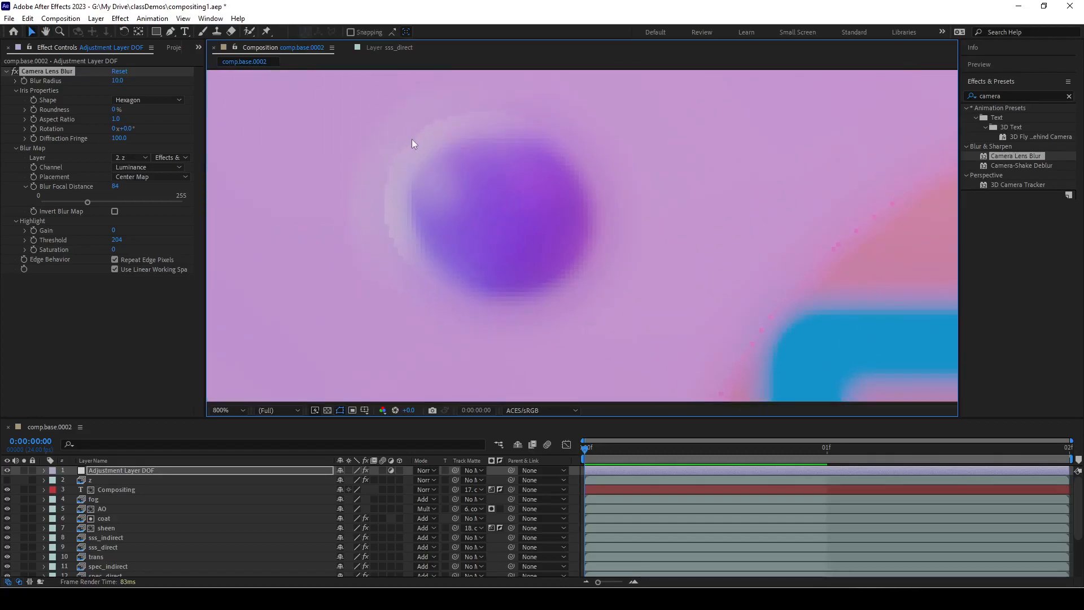
scroll(459, 330, down, 8)
drag(406, 320, 215, 271)
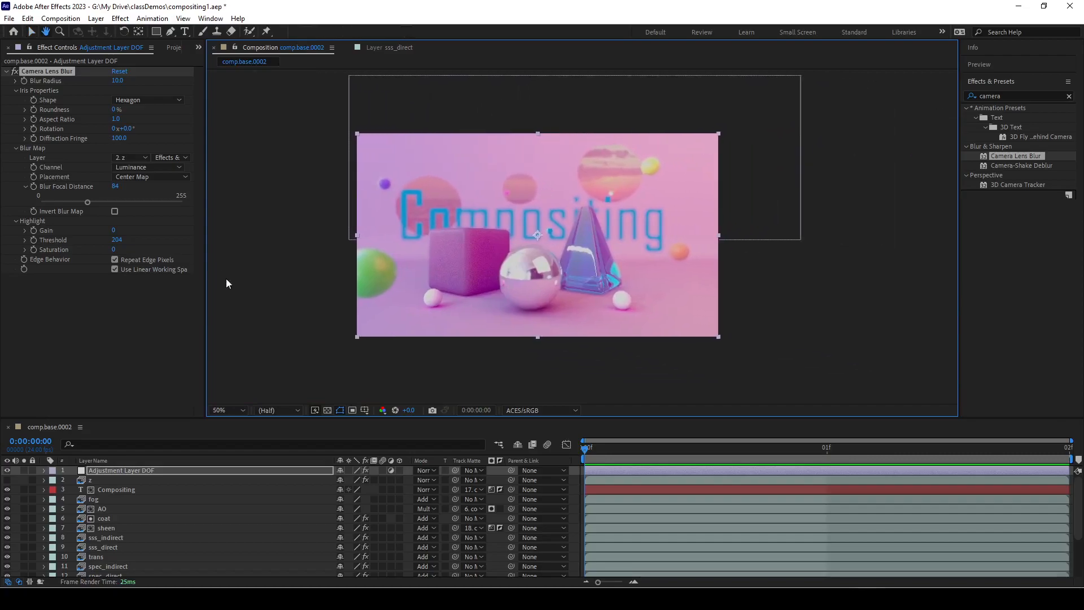
drag(228, 425, 228, 359)
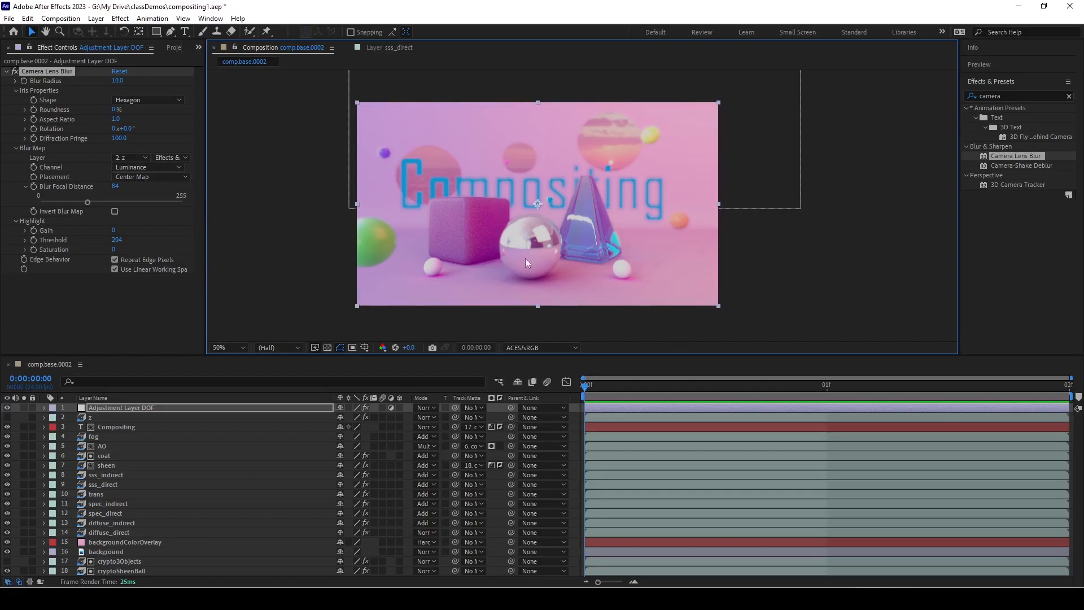
Step: Clear the effects search and look through the Frischluft effects group for its depth-of-field and out-of-focus effects
click(1069, 97)
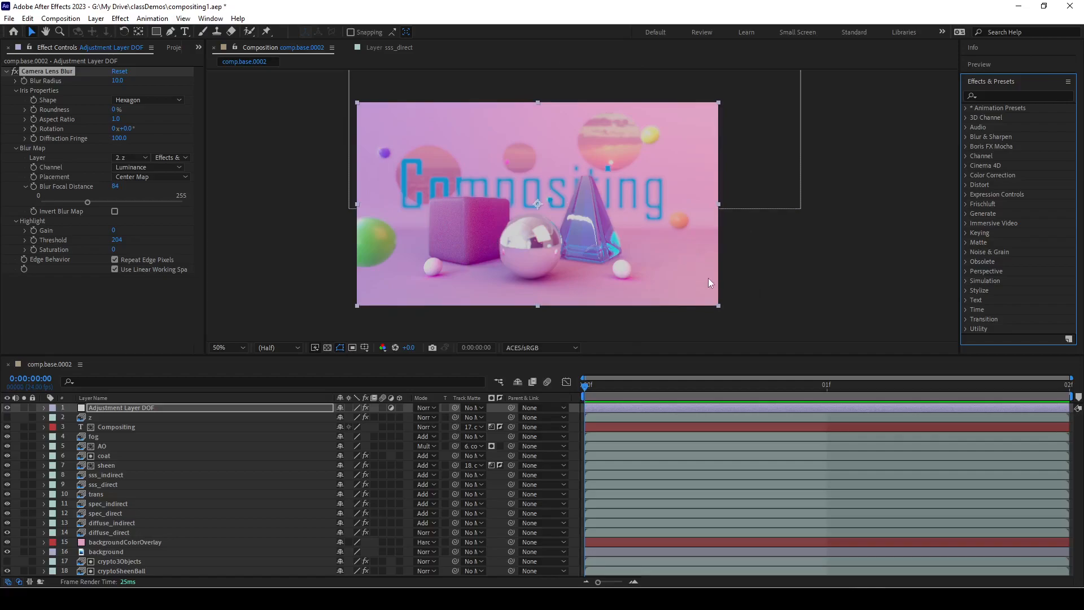
click(1033, 95)
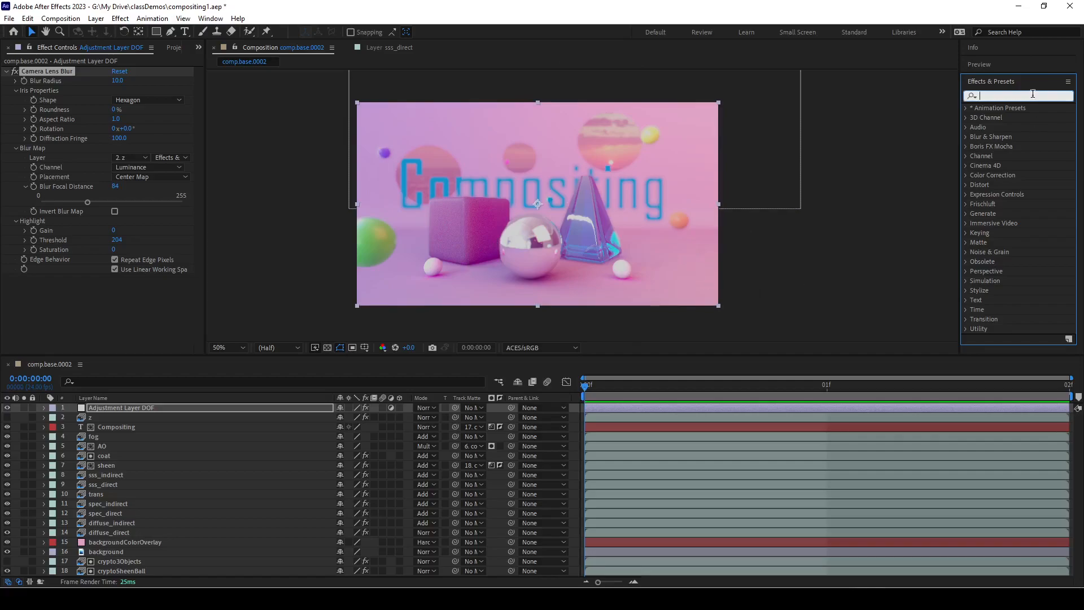
text(f)
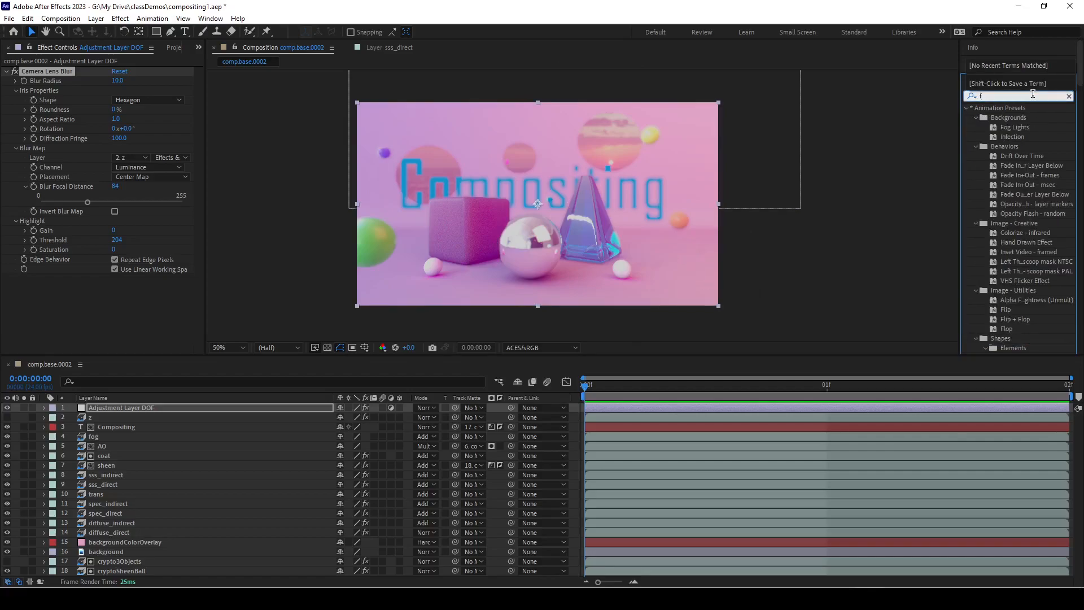
key(BackSpace)
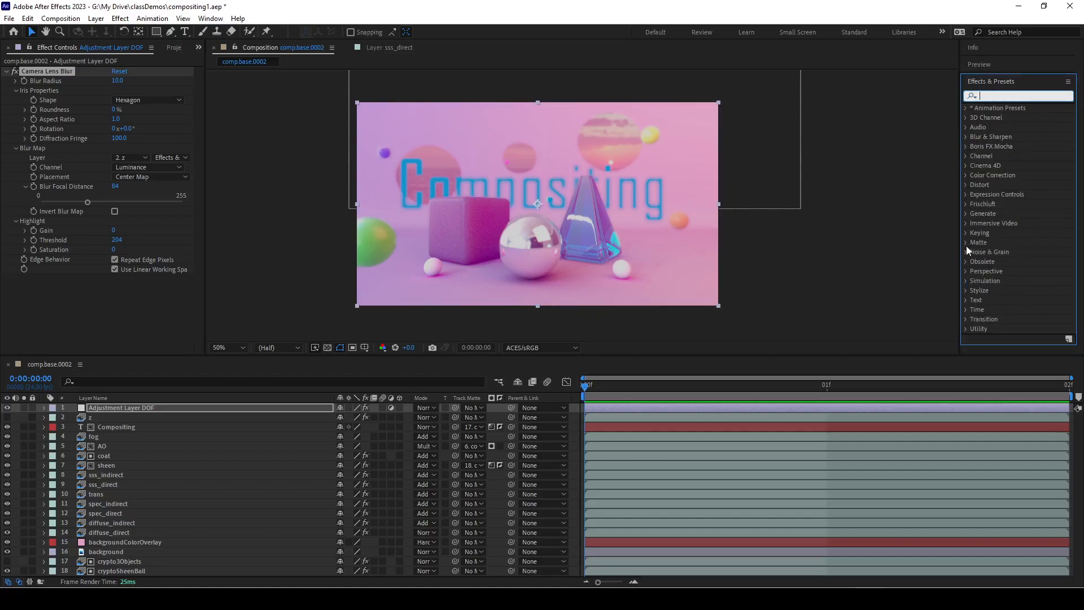
click(966, 204)
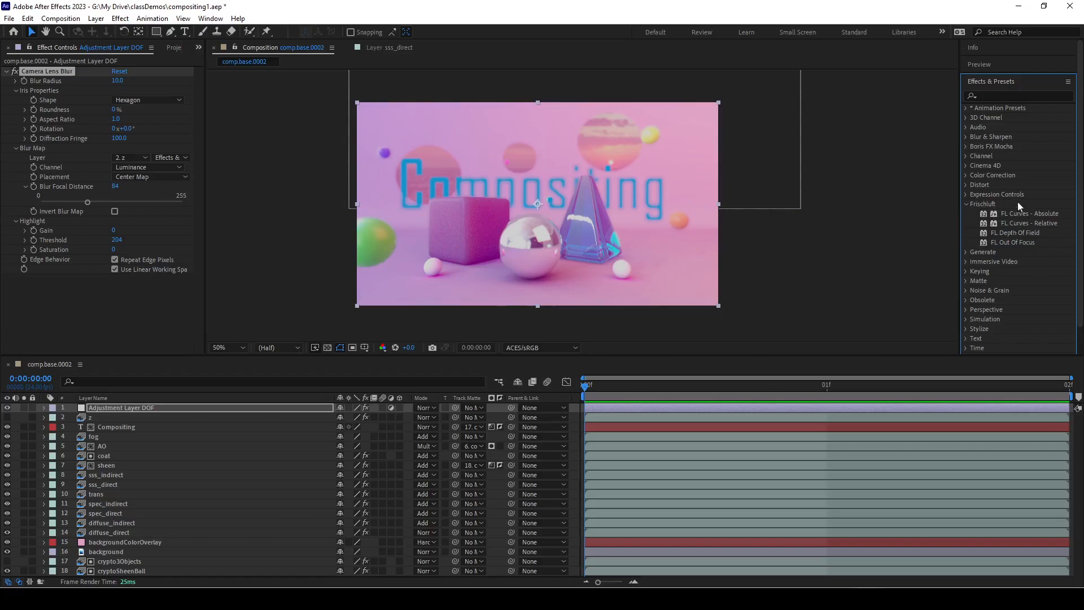
drag(960, 207, 710, 204)
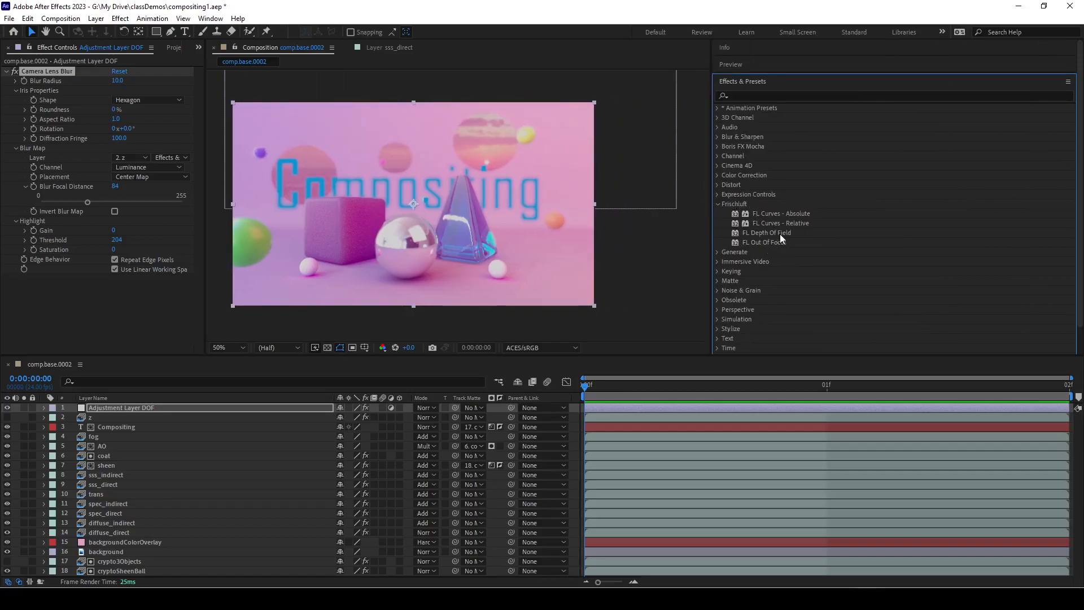
drag(710, 220, 891, 214)
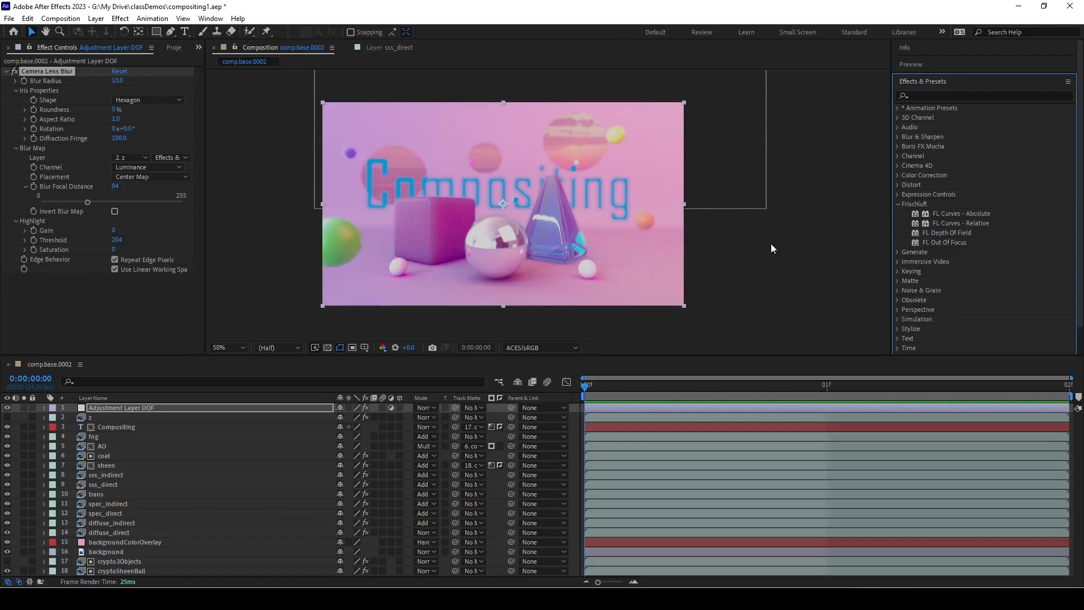
click(812, 263)
click(812, 263)
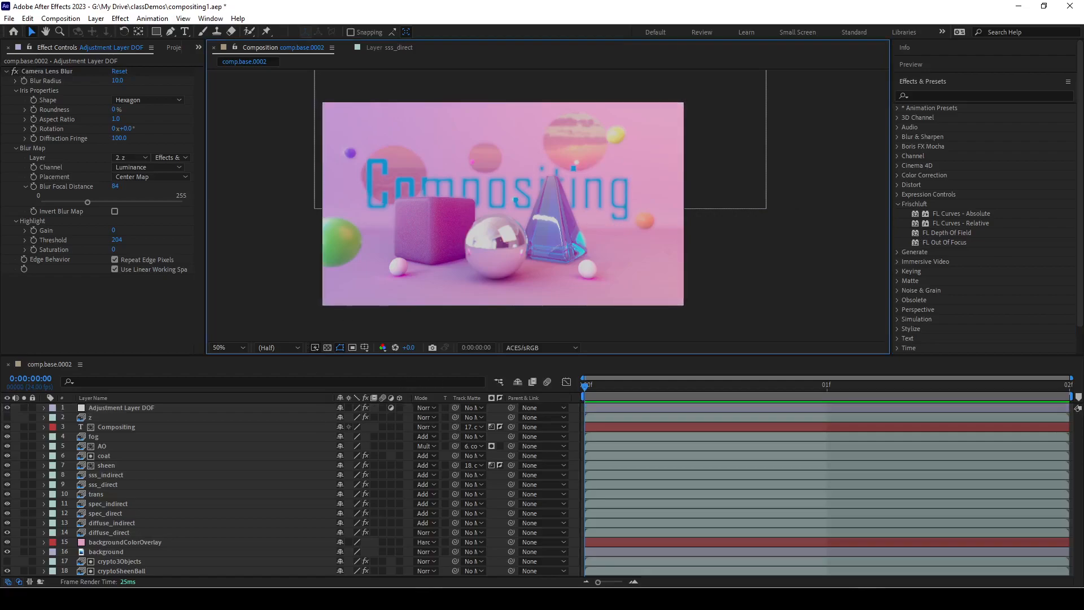